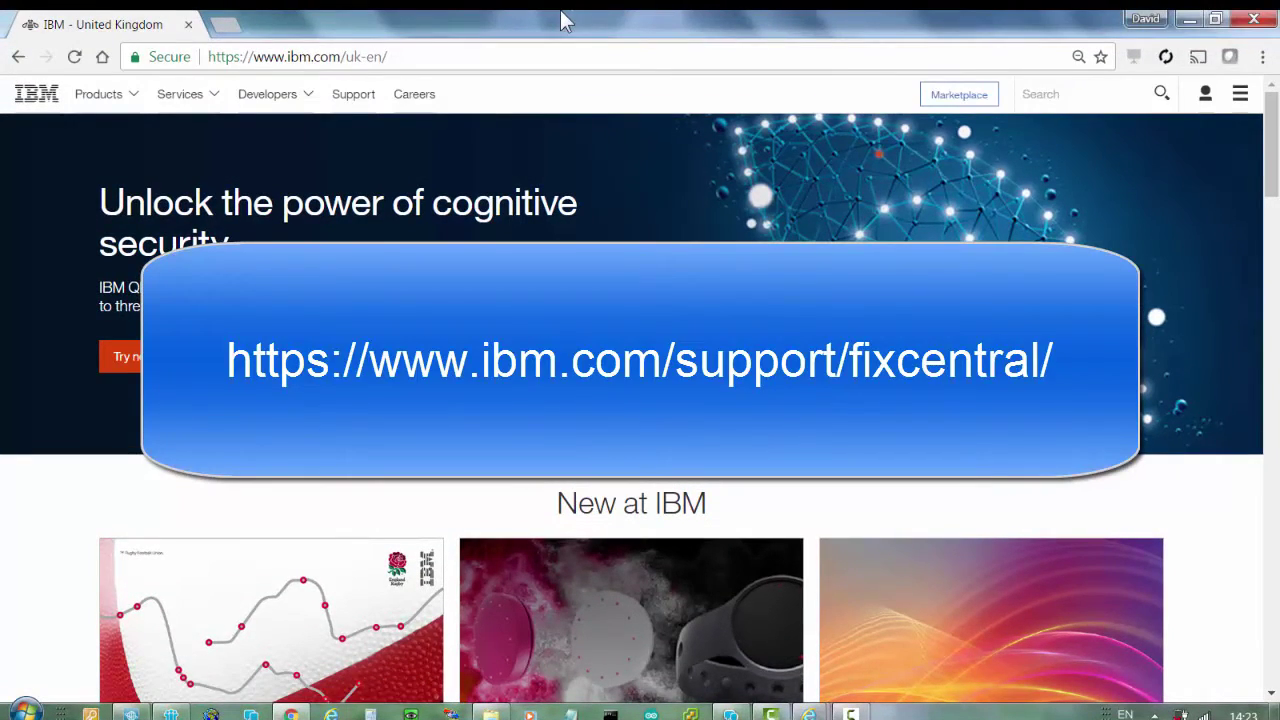
{"action": "left_click", "coordinate": [298, 53]}
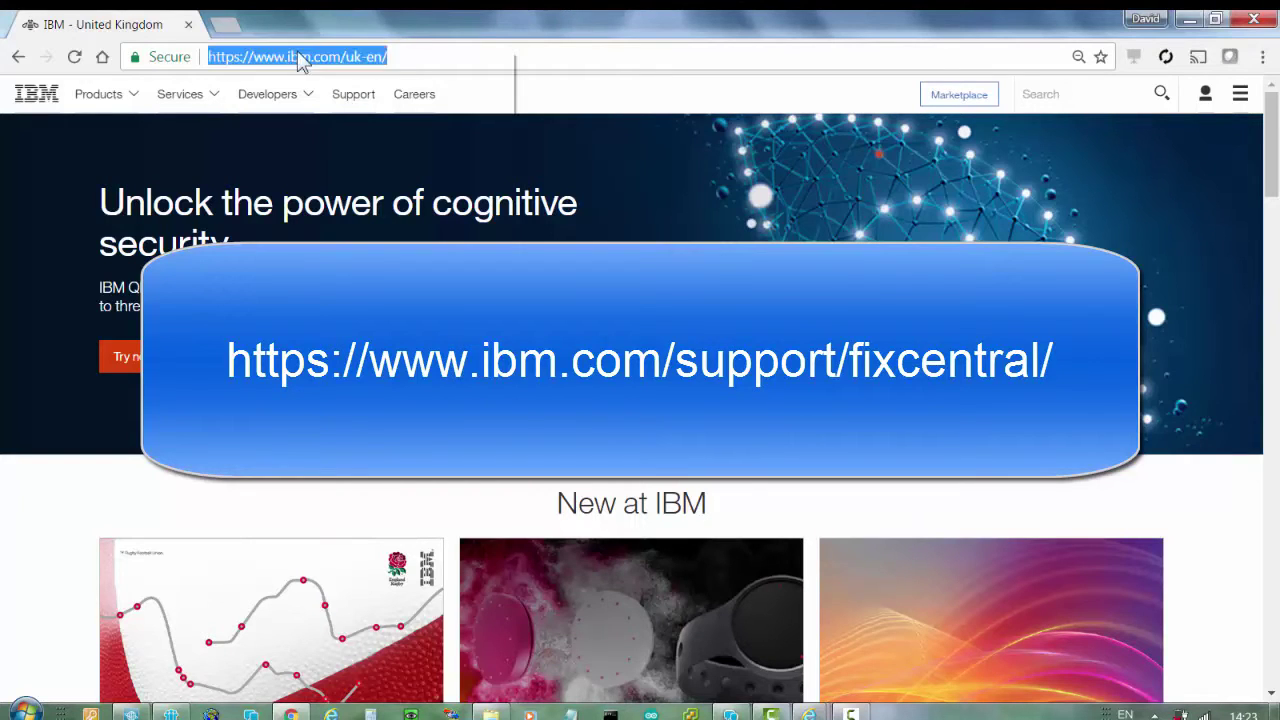
{"action": "right_click", "coordinate": [300, 53]}
{"action": "left_click", "coordinate": [343, 146]}
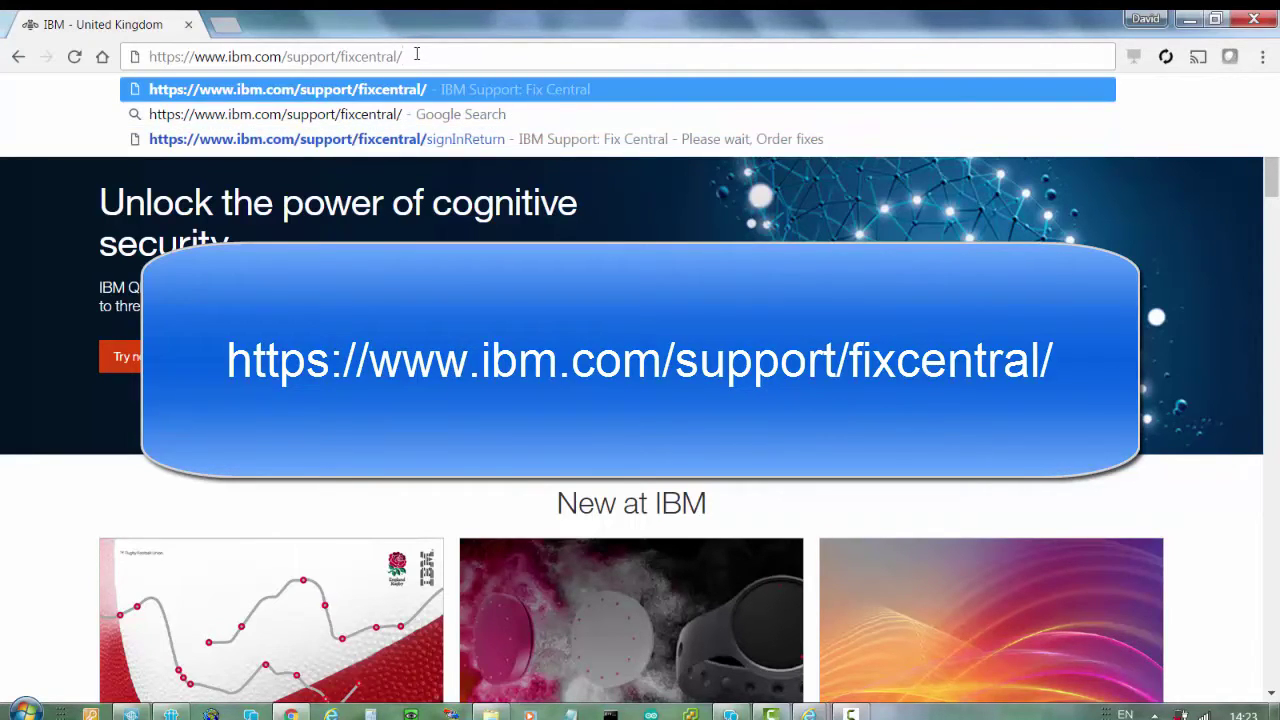
{"action": "key", "text": "Return"}
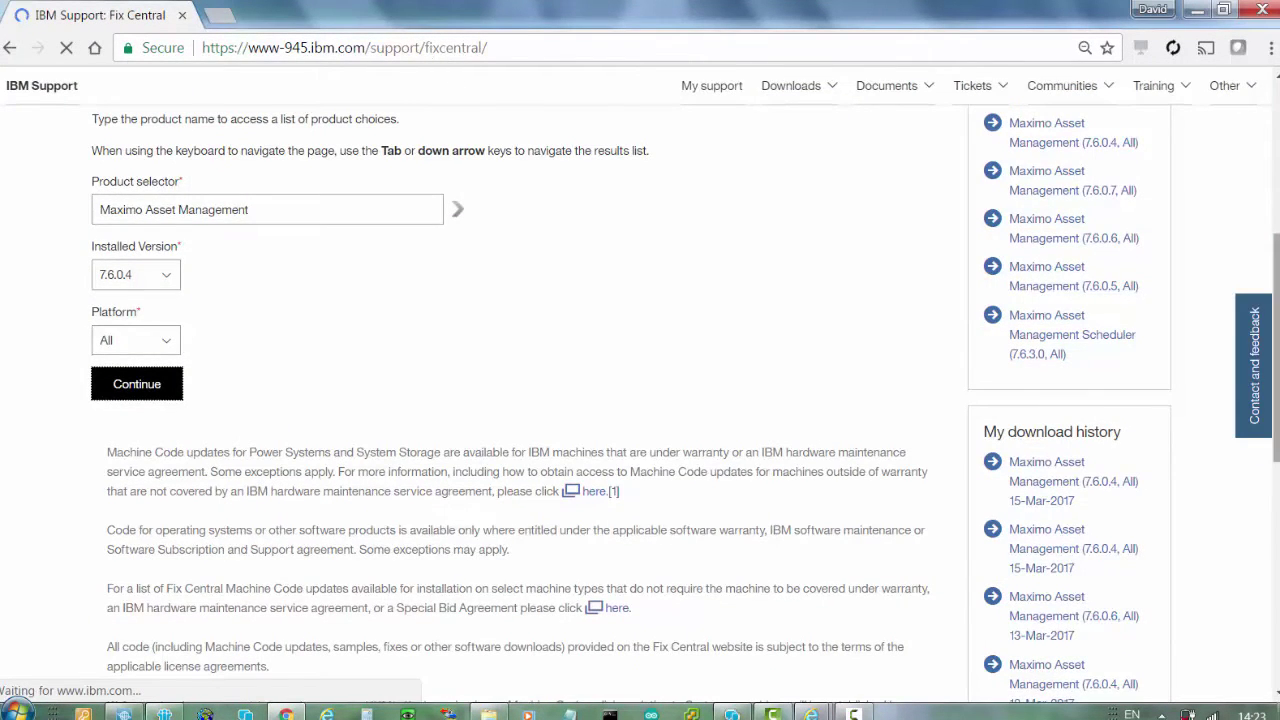
Step: Browse the Select product lists, keeping Tivoli as the product group
{"action": "left_click_drag", "start_coordinate": [1276, 340], "coordinate": [1276, 190]}
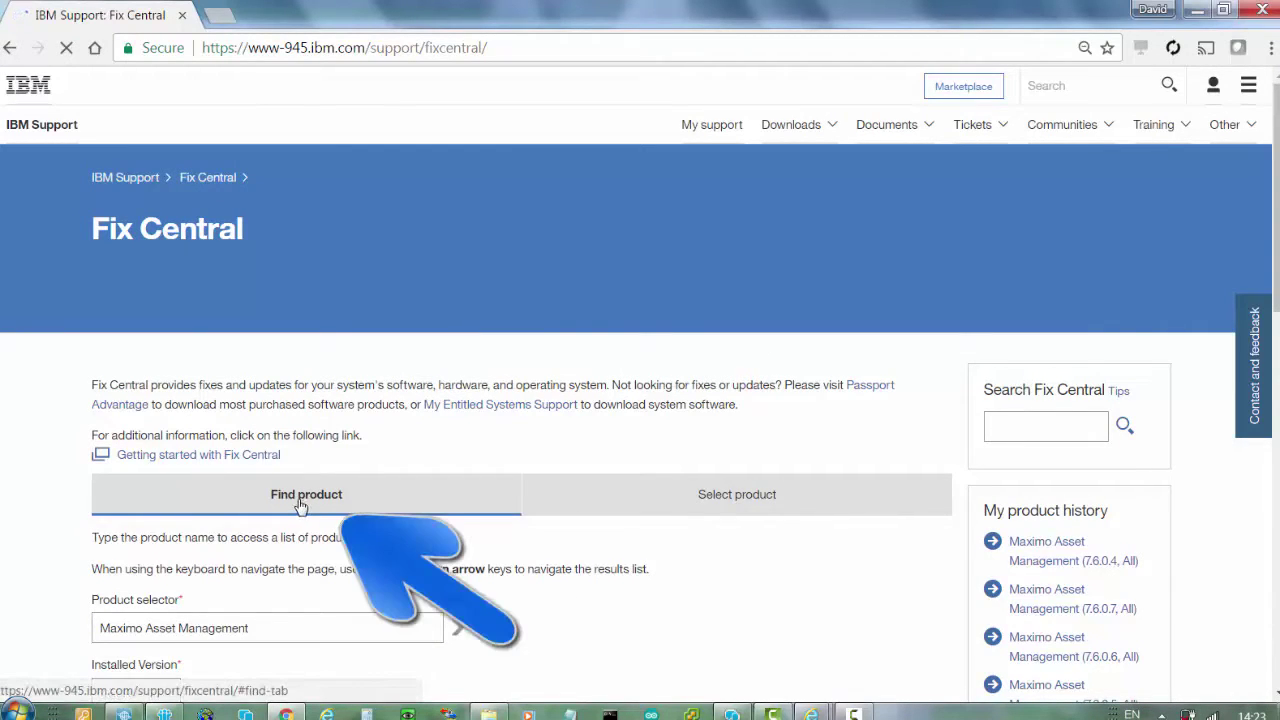
{"action": "left_click", "coordinate": [741, 498]}
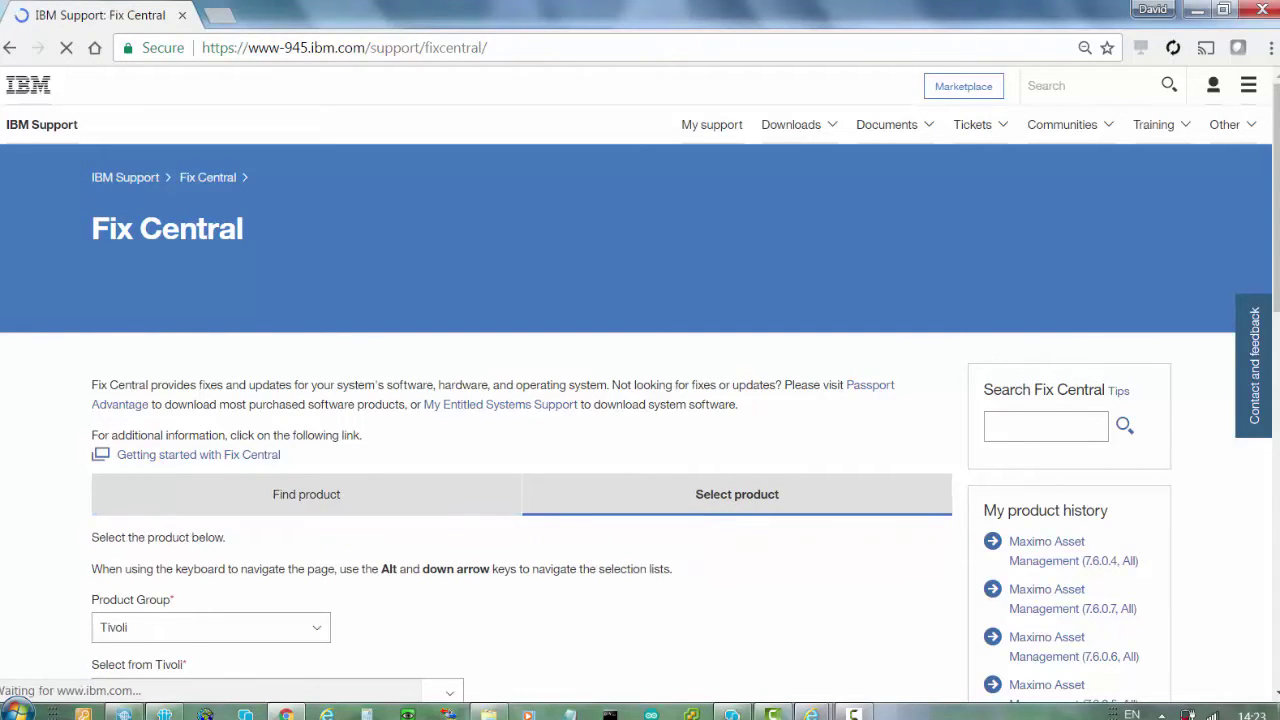
{"action": "scroll", "coordinate": [311, 367], "scroll_direction": "down", "scroll_amount": 3}
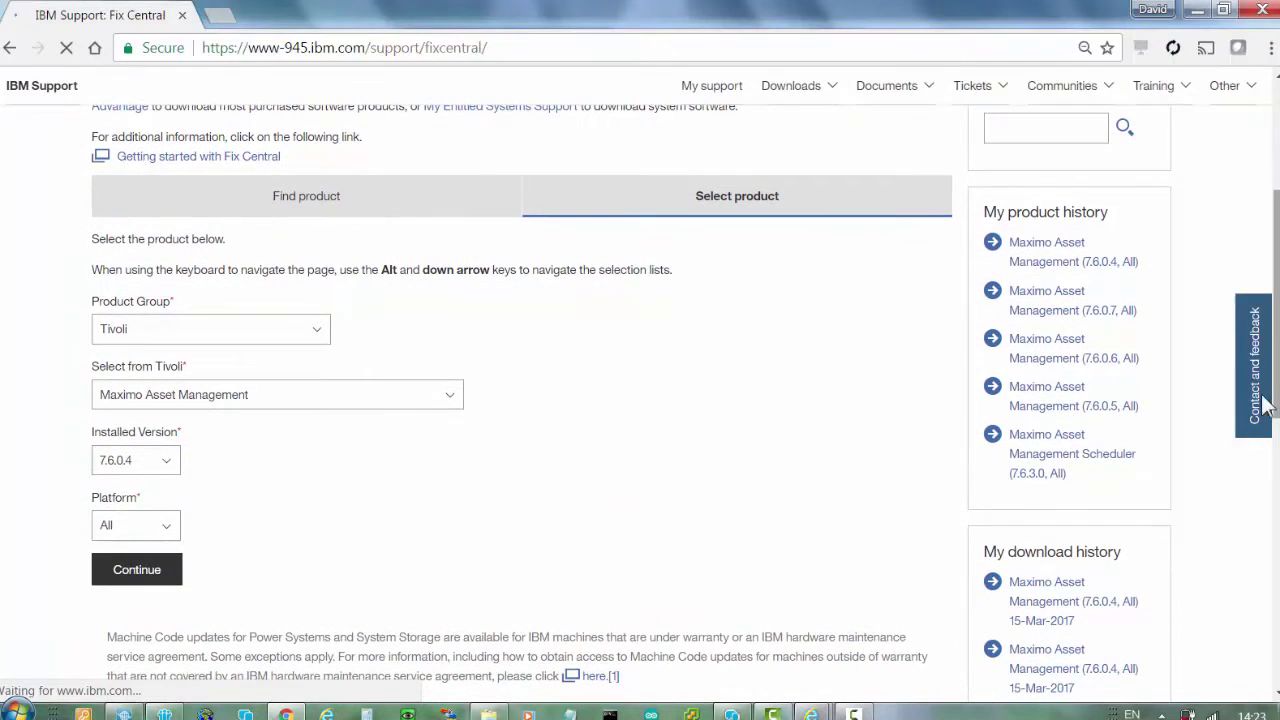
{"action": "left_click", "coordinate": [318, 333]}
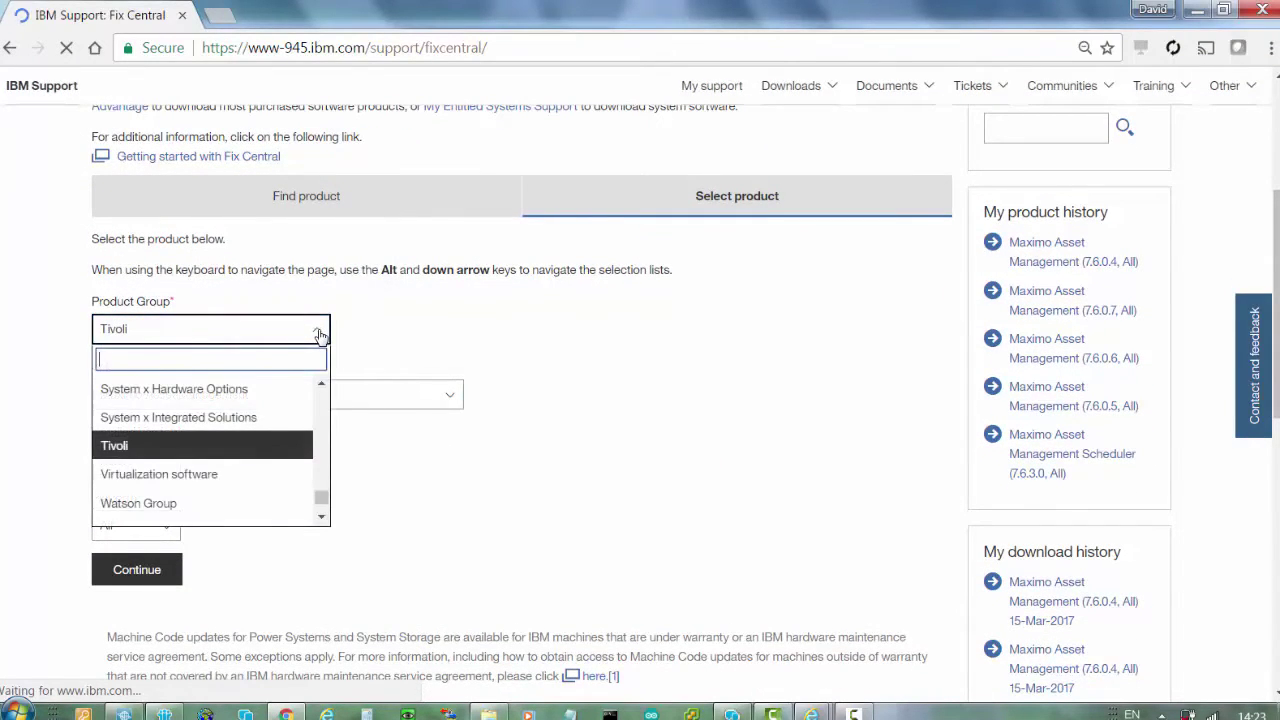
{"action": "left_click", "coordinate": [320, 335]}
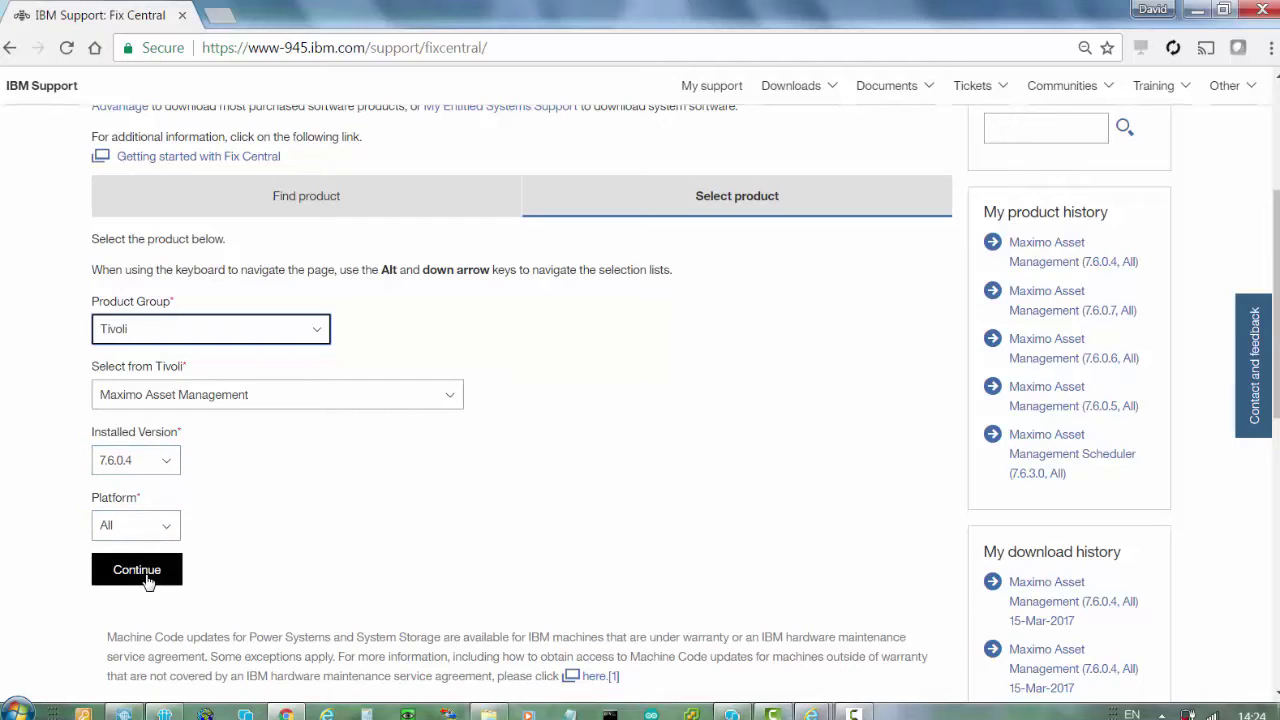
{"action": "left_click", "coordinate": [307, 197]}
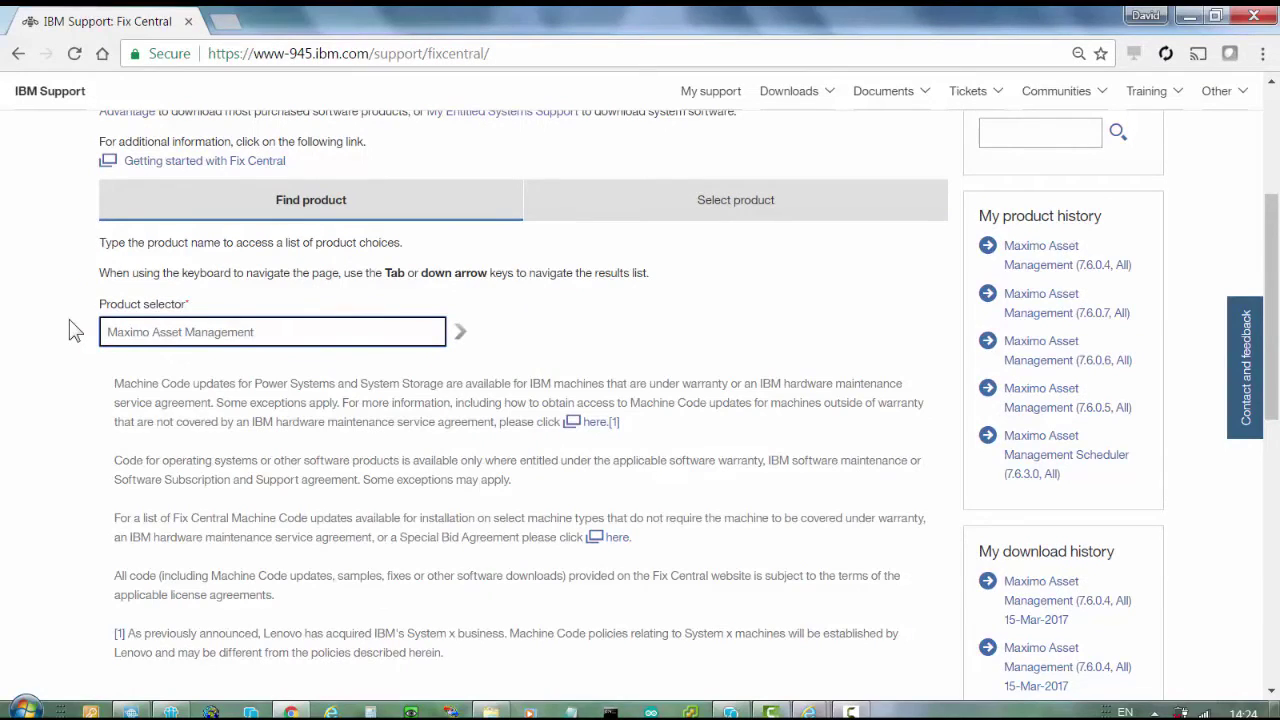
Step: Find 'maximo asset' by name and choose Maximo Asset Management, version 7.6.0.4, all platforms
{"action": "type", "text": "max"}
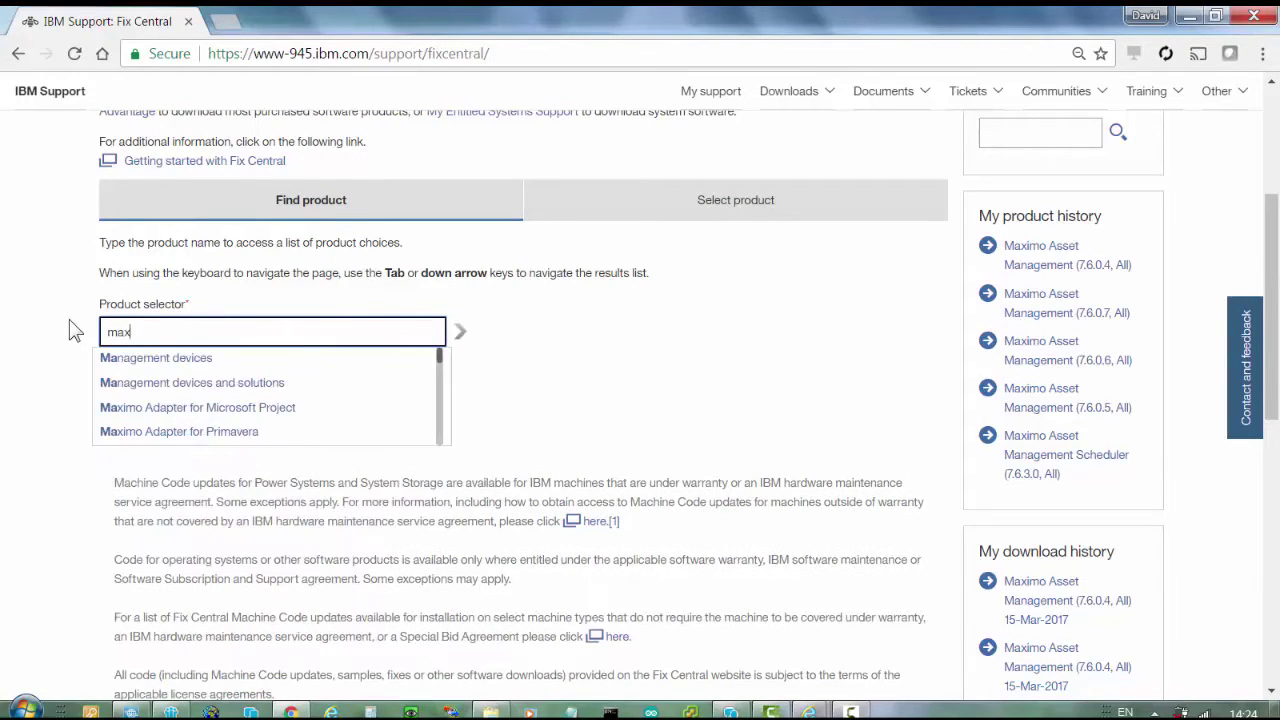
{"action": "type", "text": "imo ass"}
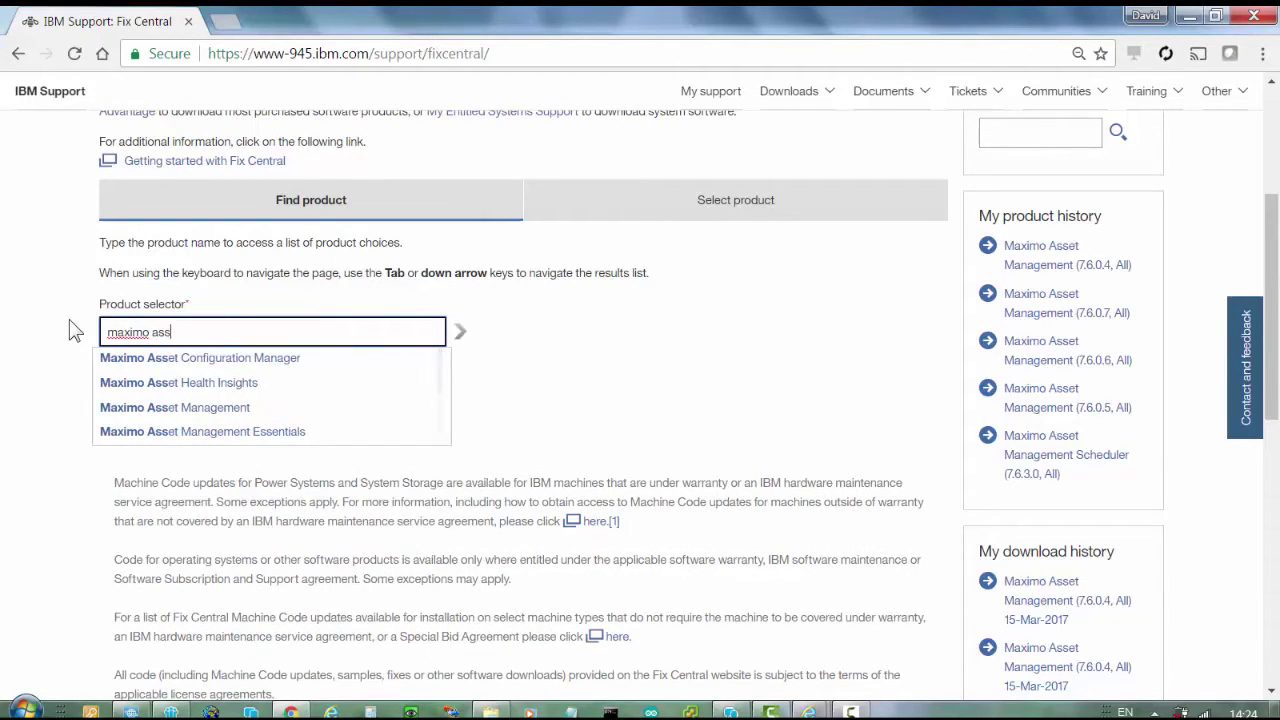
{"action": "type", "text": "et"}
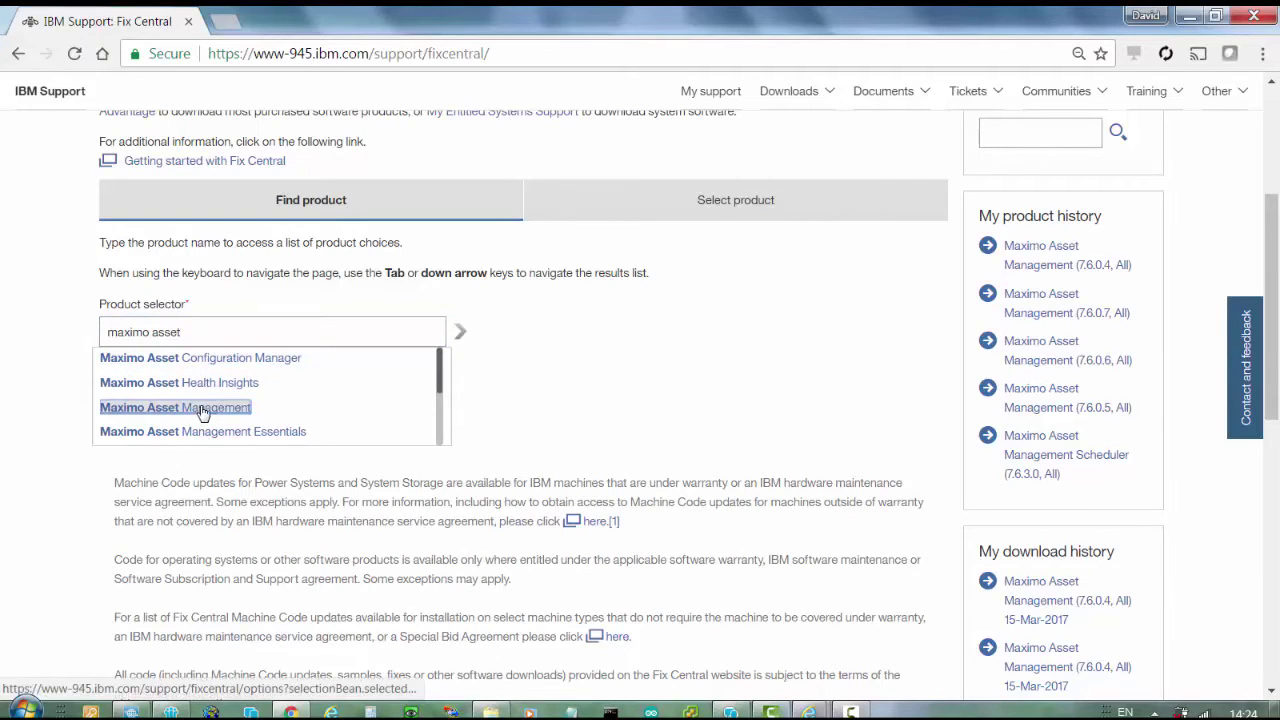
{"action": "left_click", "coordinate": [200, 409]}
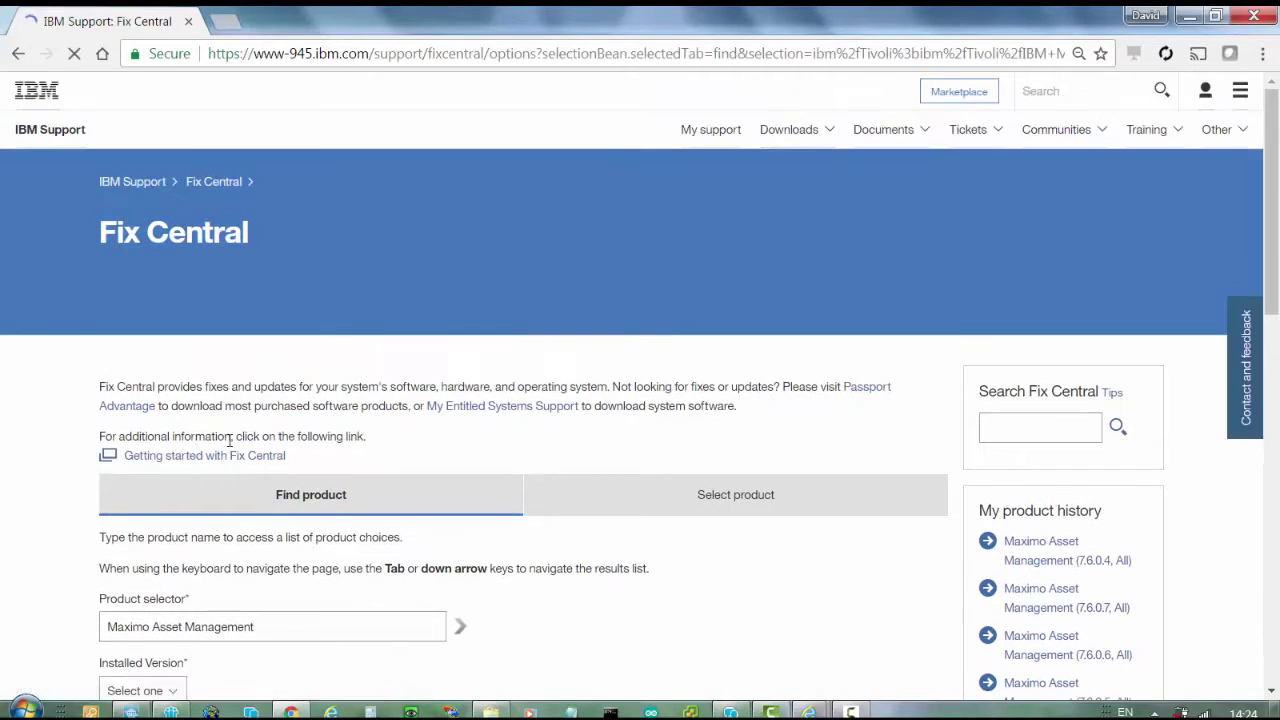
{"action": "scroll", "coordinate": [1275, 290], "scroll_direction": "down", "scroll_amount": 3}
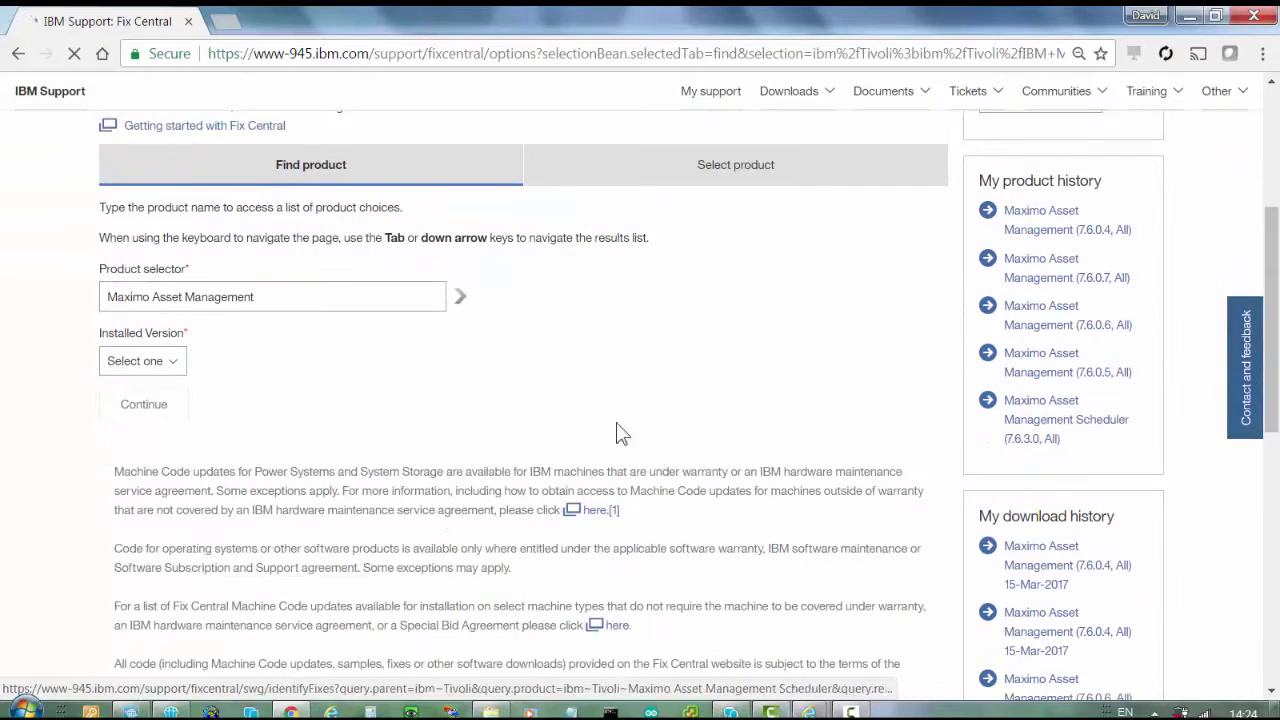
{"action": "left_click", "coordinate": [179, 360]}
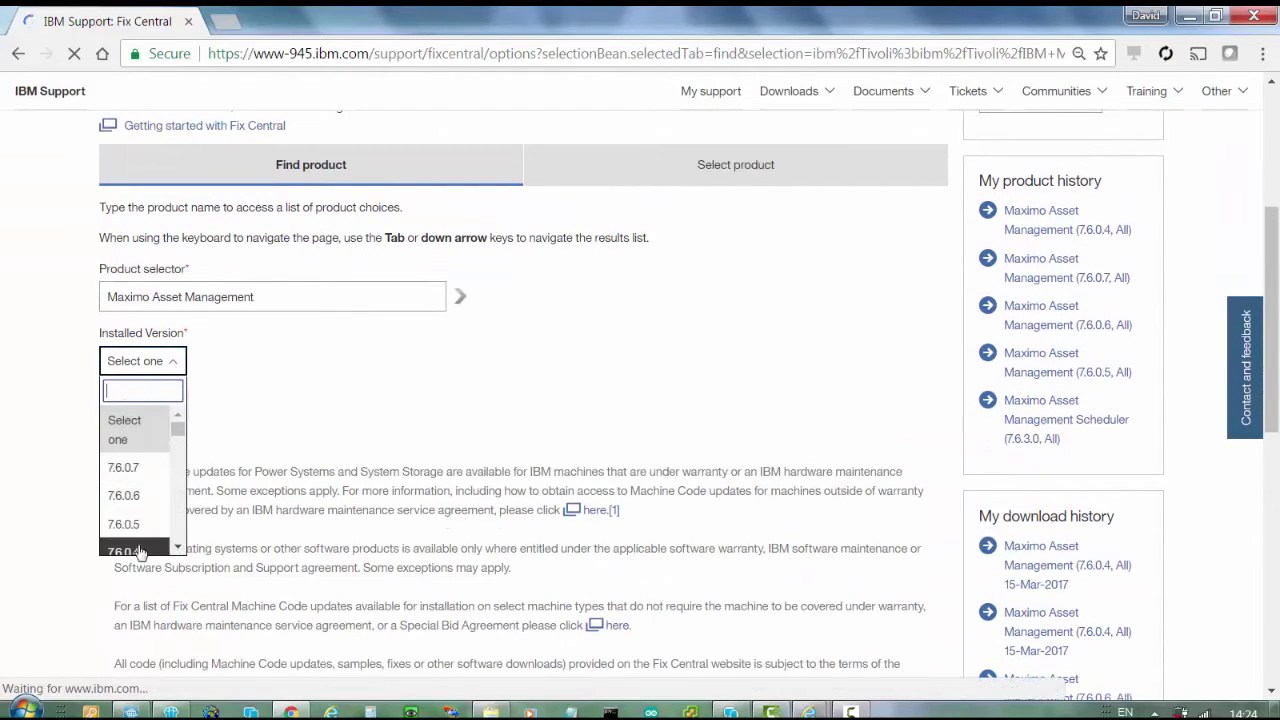
{"action": "left_click", "coordinate": [137, 554]}
{"action": "left_click", "coordinate": [165, 430]}
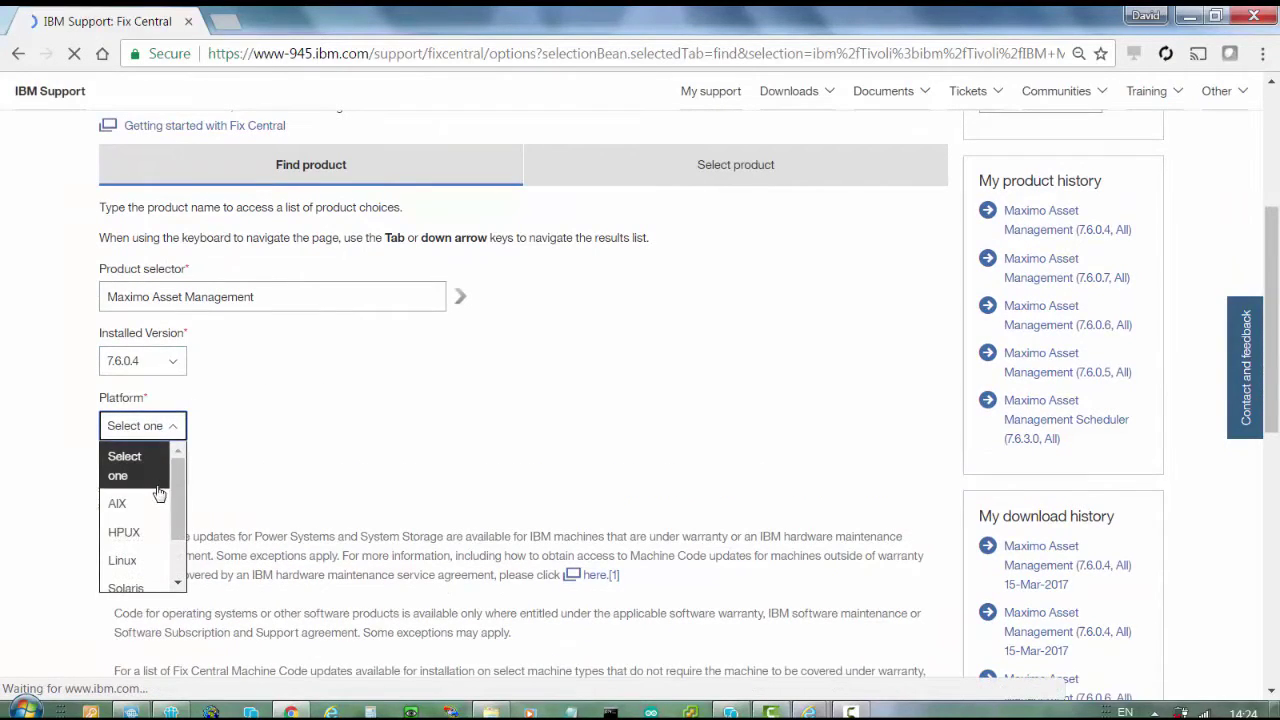
{"action": "scroll", "coordinate": [168, 521], "scroll_direction": "down", "scroll_amount": 3}
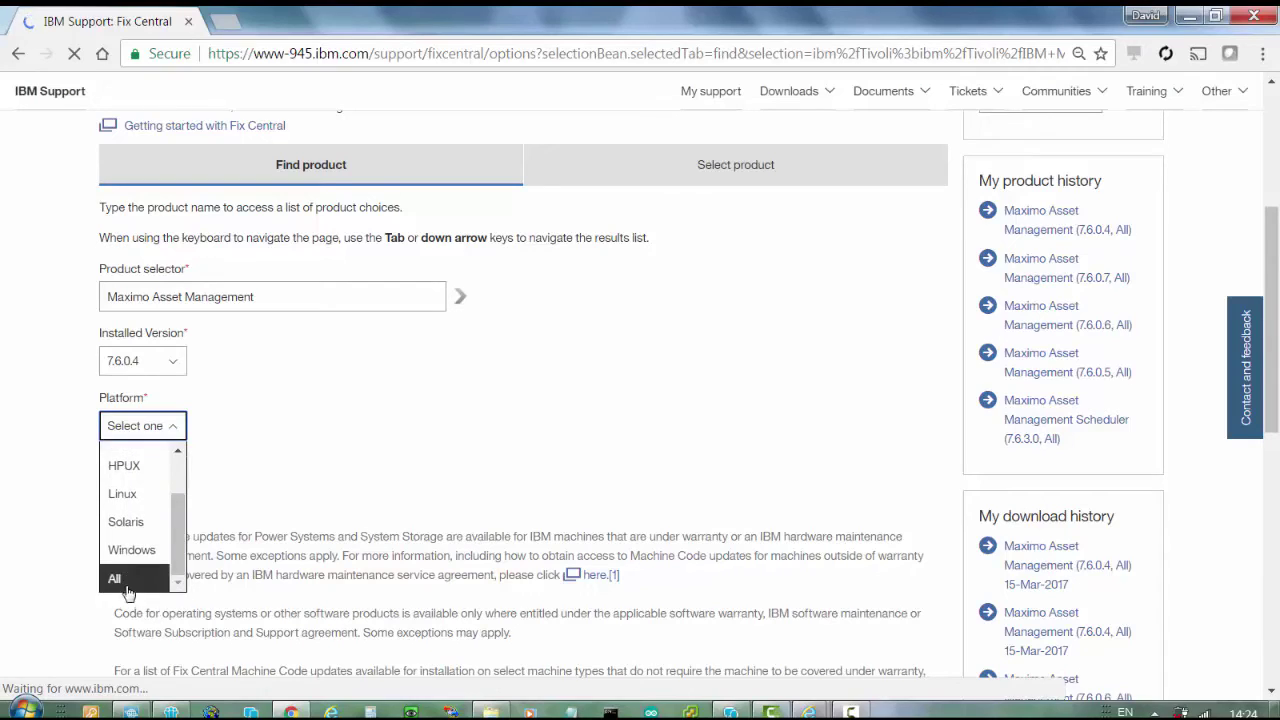
{"action": "left_click", "coordinate": [128, 576]}
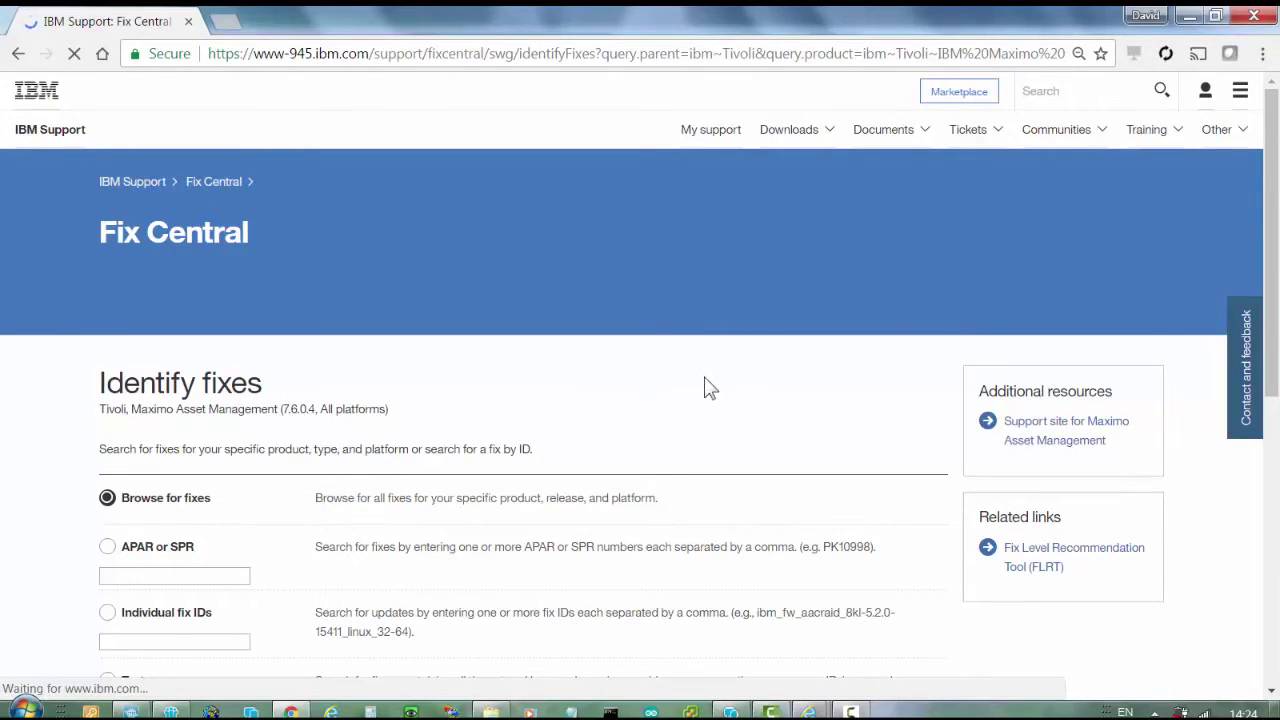
Step: Keep Browse for fixes selected and continue to the fix list
{"action": "left_click_drag", "start_coordinate": [1272, 212], "coordinate": [1276, 319]}
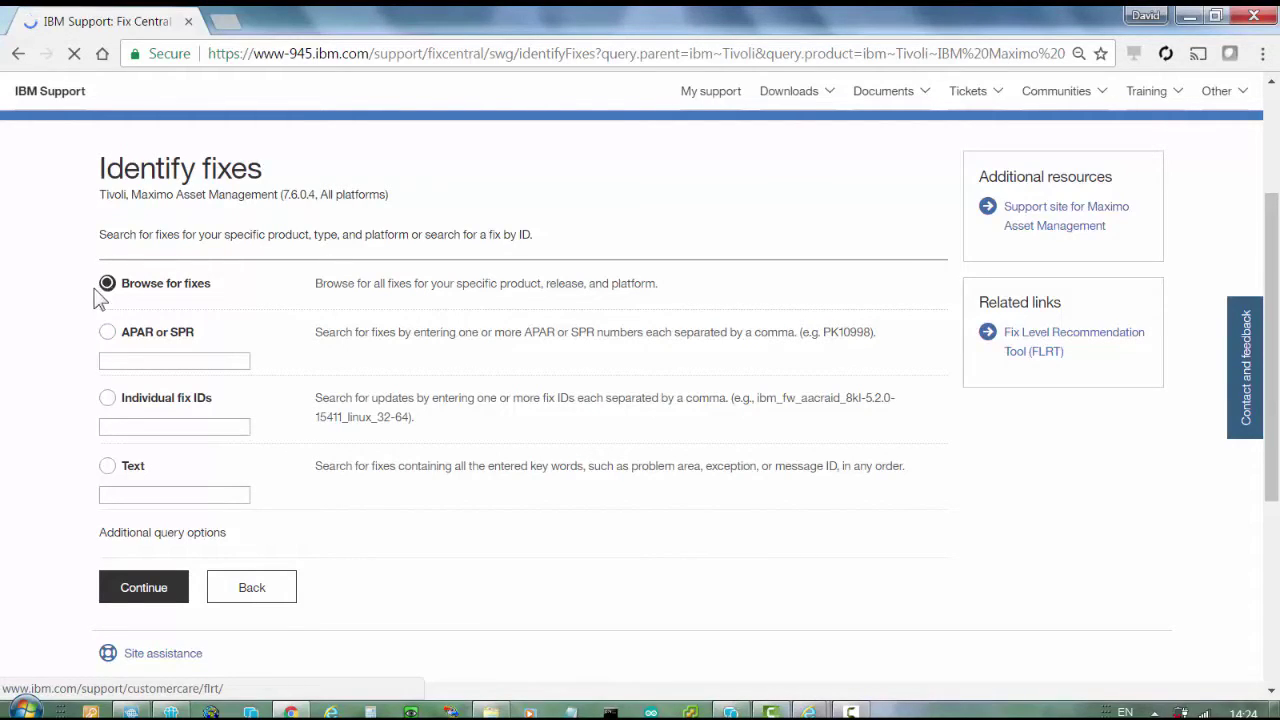
{"action": "left_click", "coordinate": [129, 605]}
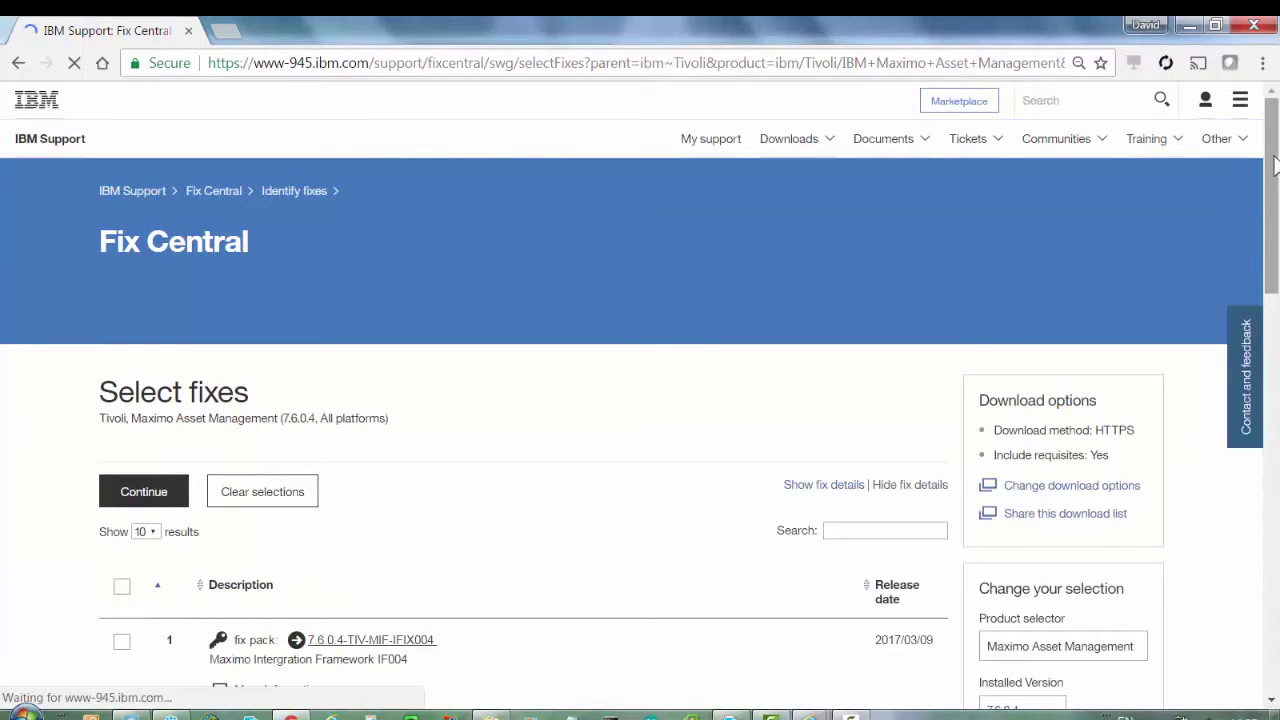
Step: Select the 7.6.0.7-TIV-MAMMT-FP007 feature pack and continue to its HTTPS download
{"action": "left_click_drag", "start_coordinate": [1273, 165], "coordinate": [1276, 256]}
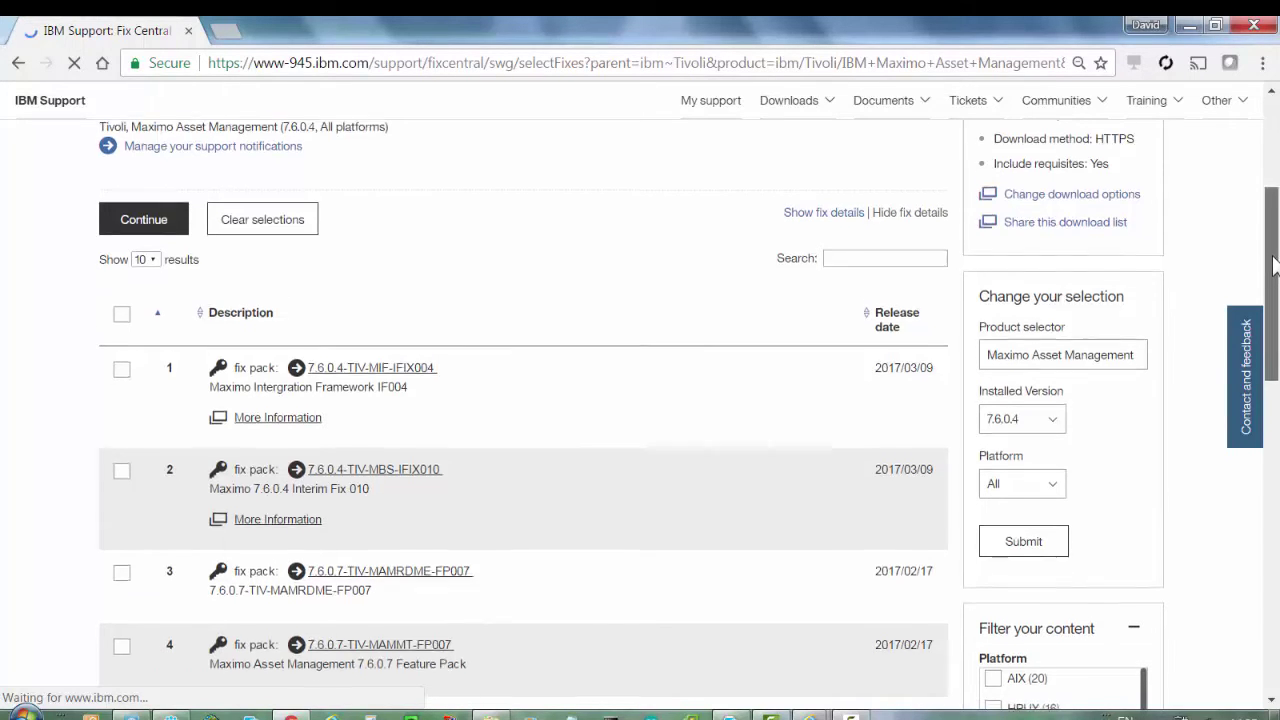
{"action": "left_click_drag", "start_coordinate": [1272, 252], "coordinate": [1275, 307]}
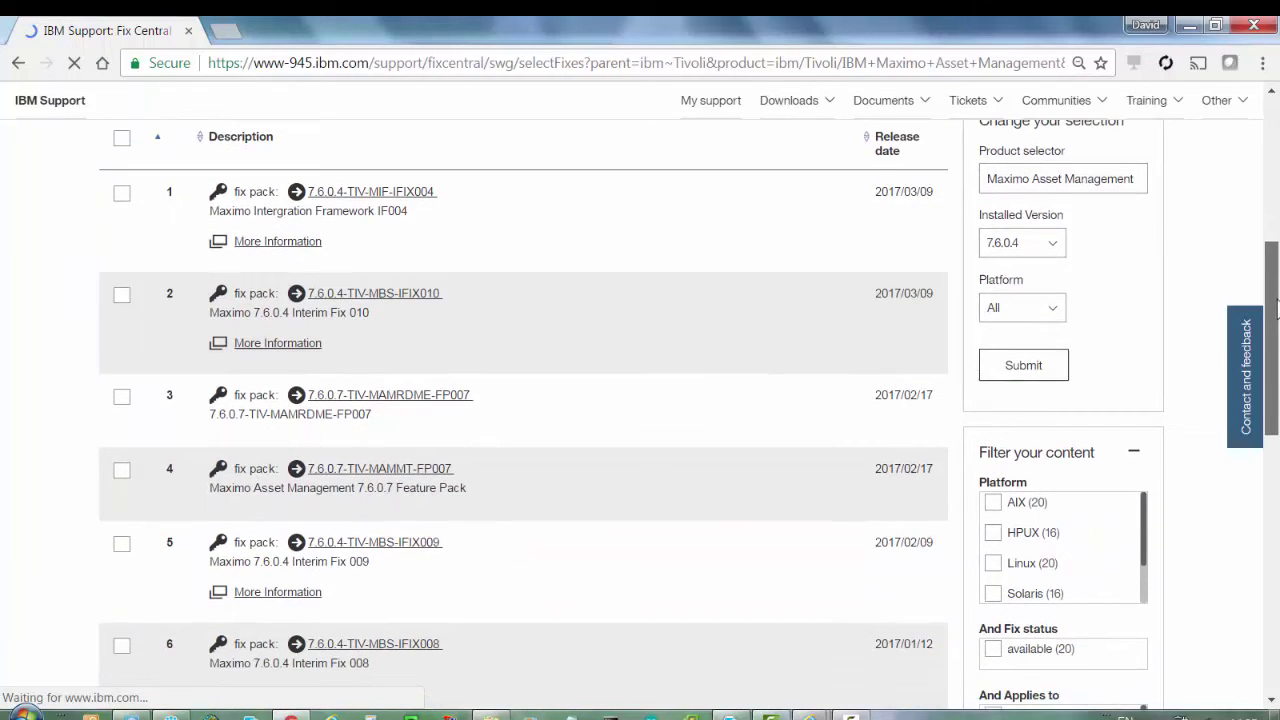
{"action": "left_click_drag", "start_coordinate": [1275, 307], "coordinate": [1275, 313]}
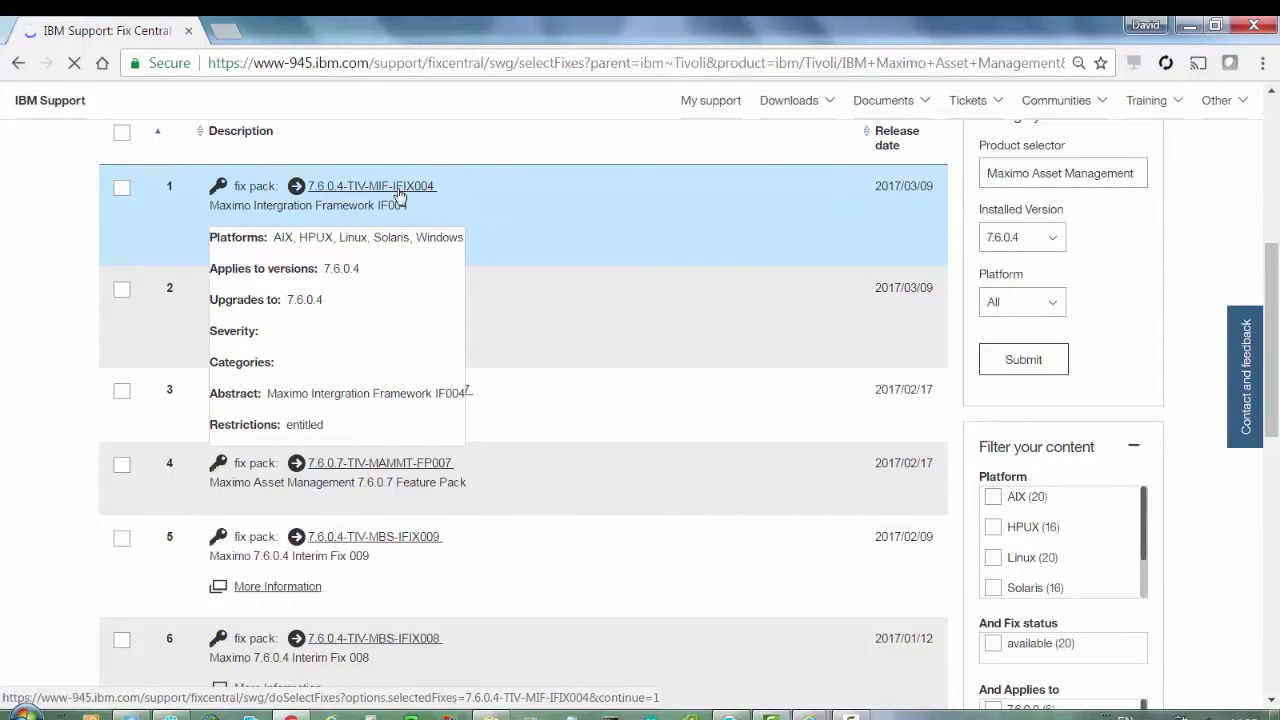
{"action": "mouse_move", "coordinate": [370, 473]}
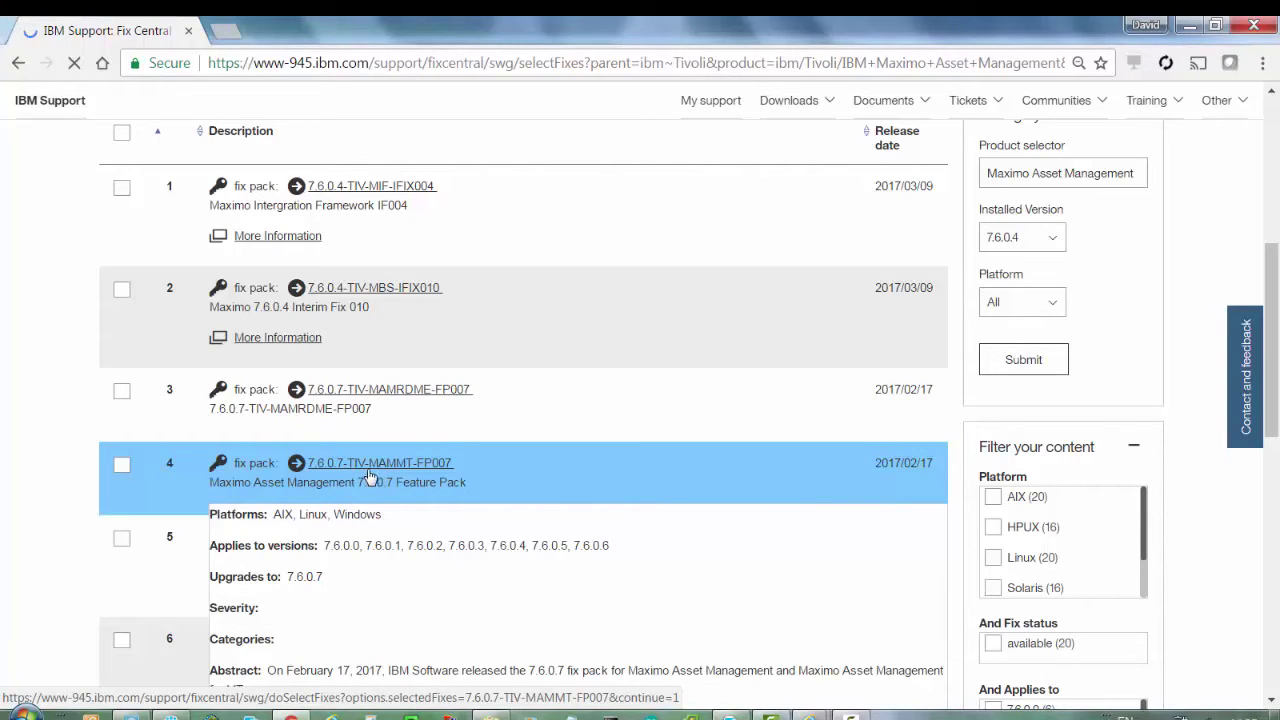
{"action": "left_click", "coordinate": [122, 470]}
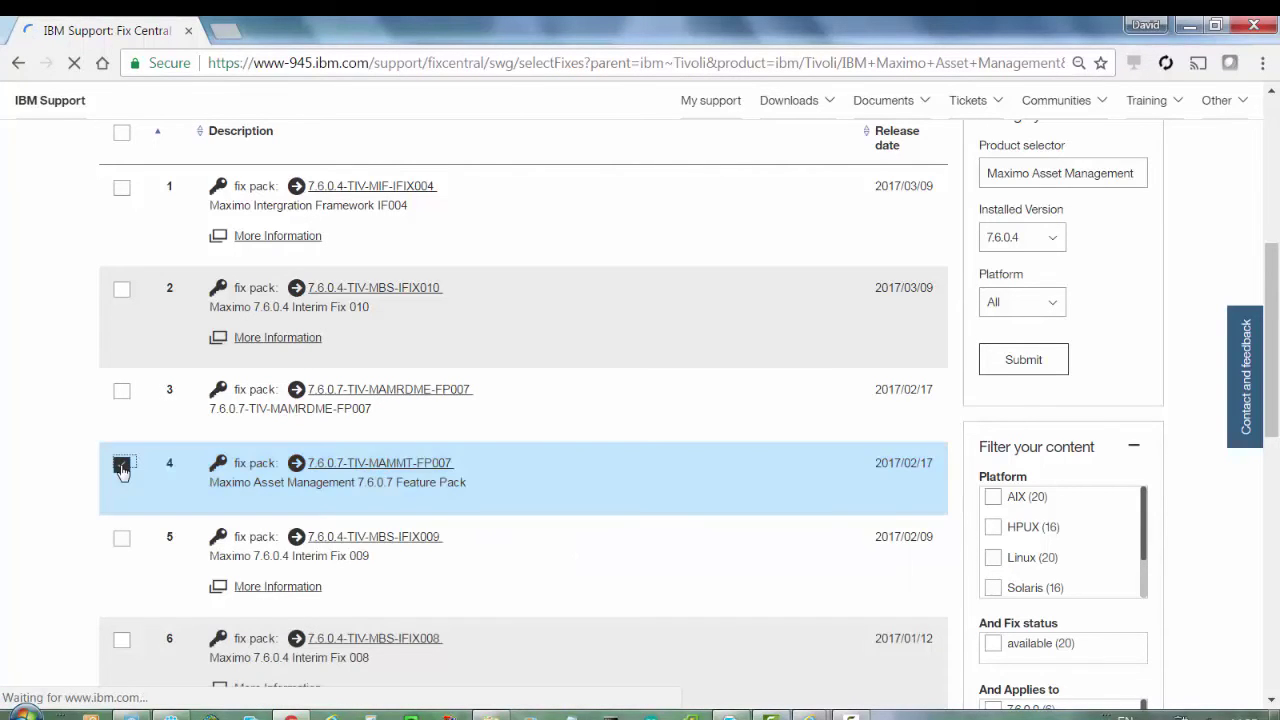
{"action": "mouse_move", "coordinate": [1272, 335]}
{"action": "left_mouse_down"}
{"action": "mouse_move", "coordinate": [1275, 483]}
{"action": "mouse_move", "coordinate": [1080, 551]}
{"action": "left_mouse_up"}
{"action": "left_click", "coordinate": [145, 481]}
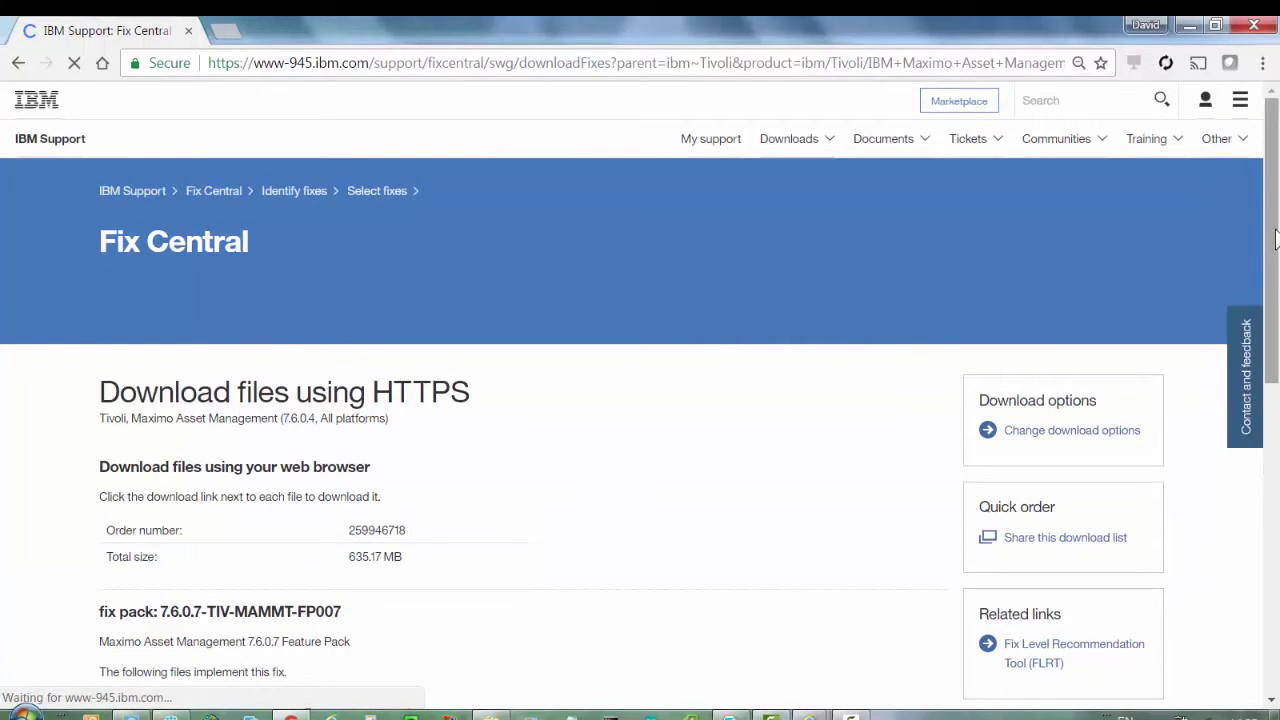
{"action": "left_click_drag", "start_coordinate": [1274, 235], "coordinate": [1274, 241]}
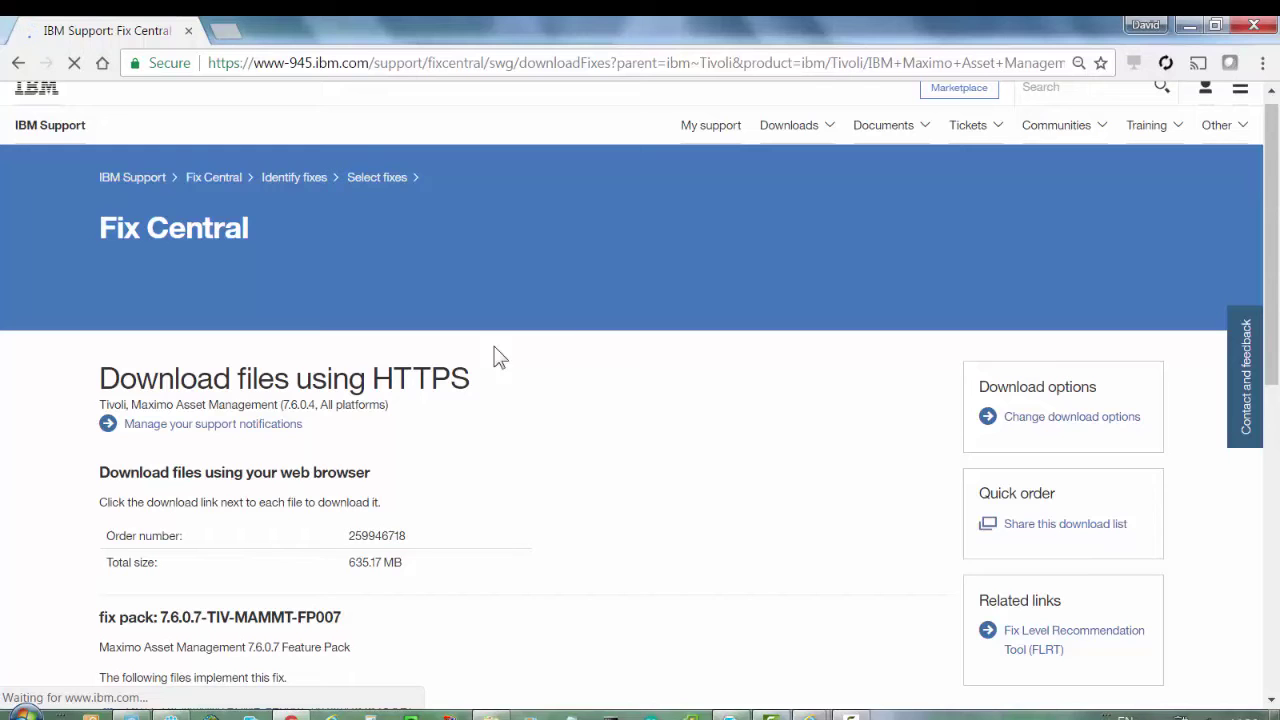
{"action": "left_click_drag", "start_coordinate": [1270, 205], "coordinate": [1274, 400]}
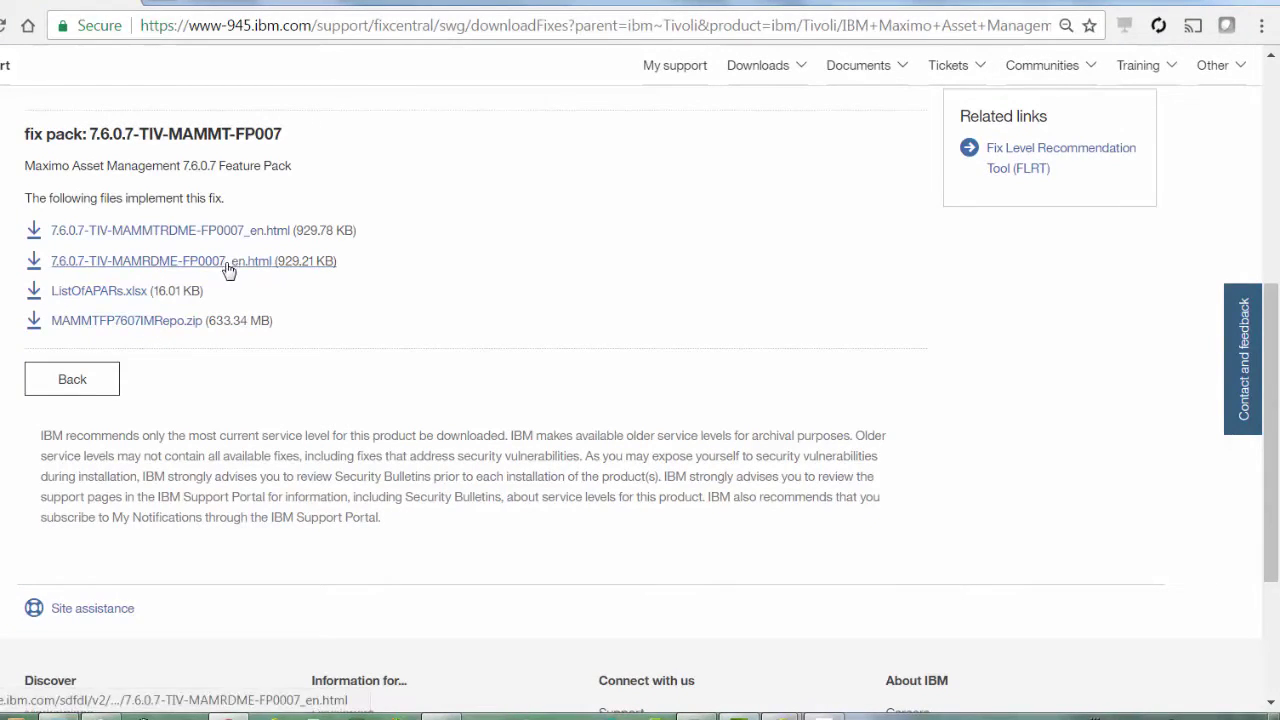
{"action": "left_click_drag", "start_coordinate": [1270, 370], "coordinate": [1270, 190]}
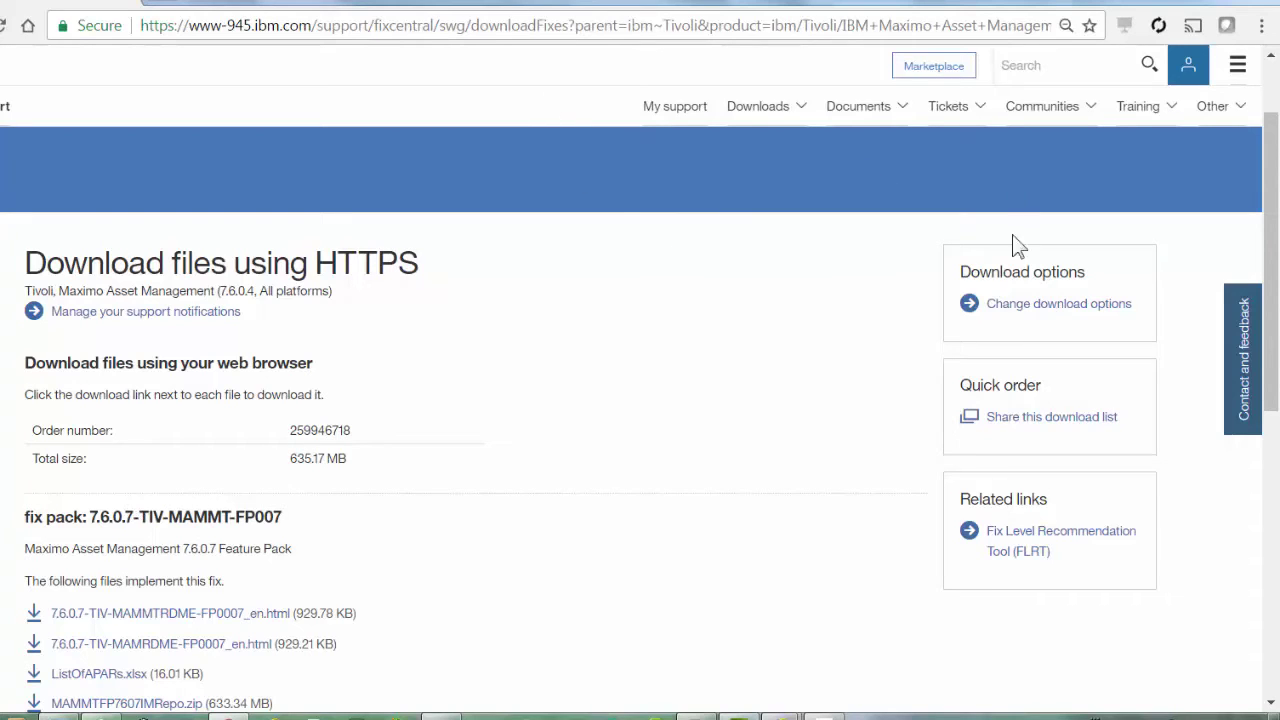
{"action": "left_click", "coordinate": [1056, 312]}
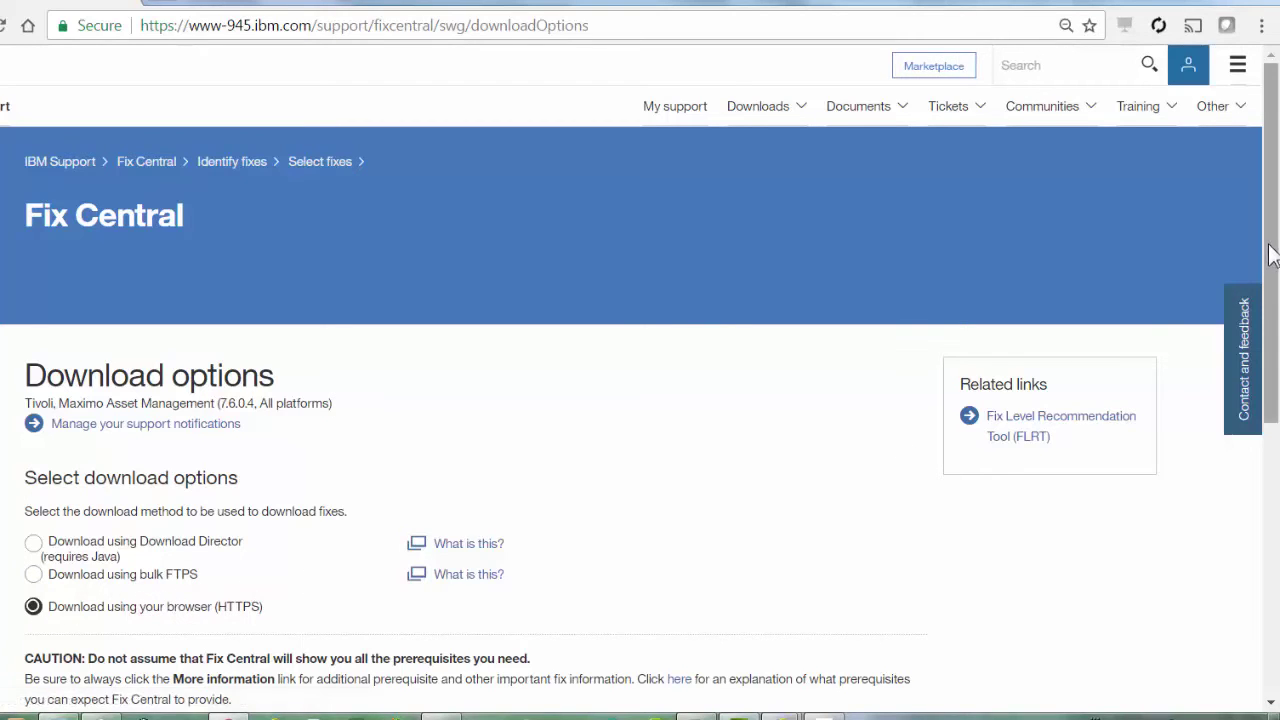
{"action": "left_click_drag", "start_coordinate": [1270, 254], "coordinate": [1270, 372]}
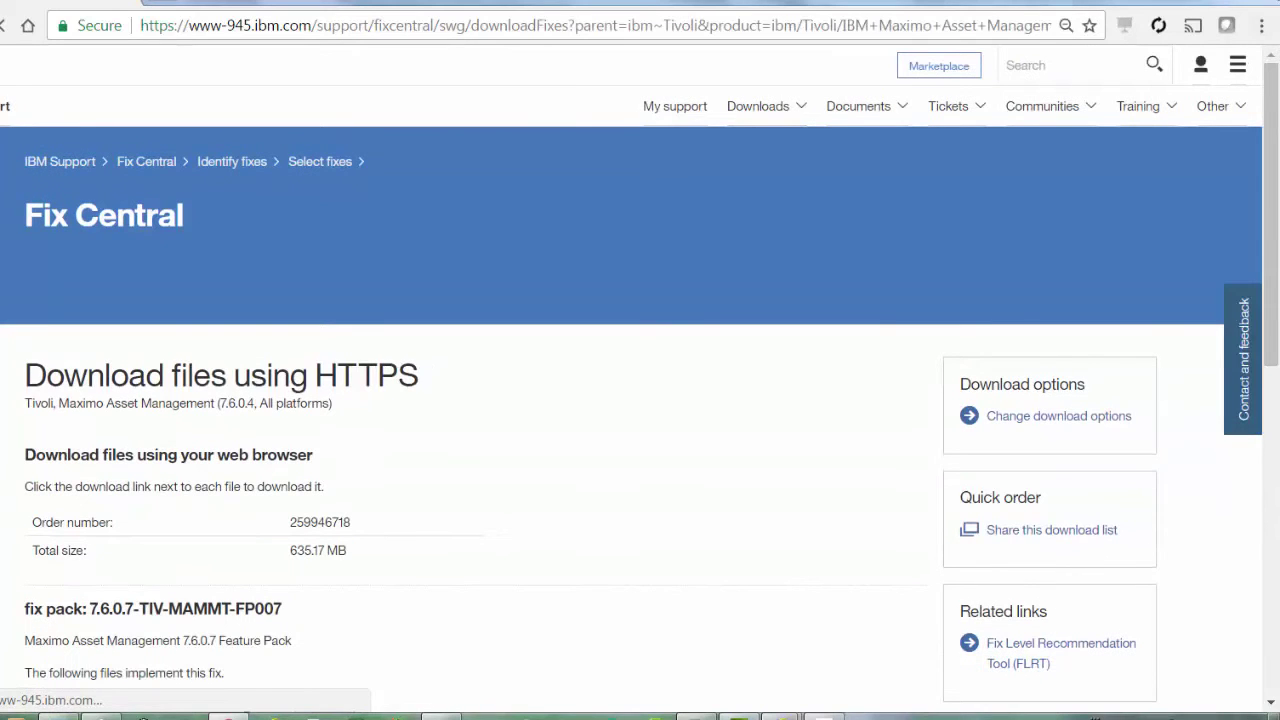
Step: Open the 7.6.0.7-TIV-MAMRDME-FP0007_en.html readme, then close it to return to Fix Central
{"action": "left_click_drag", "start_coordinate": [1272, 108], "coordinate": [1276, 288]}
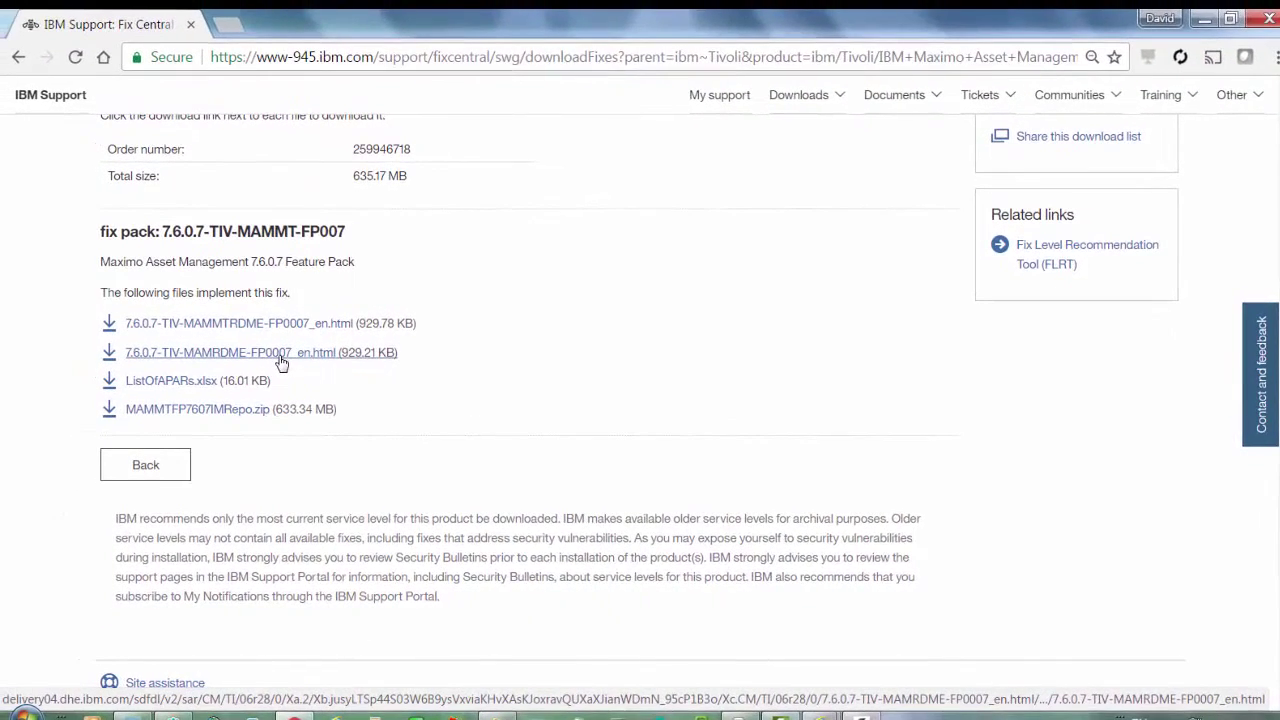
{"action": "left_click", "coordinate": [282, 362]}
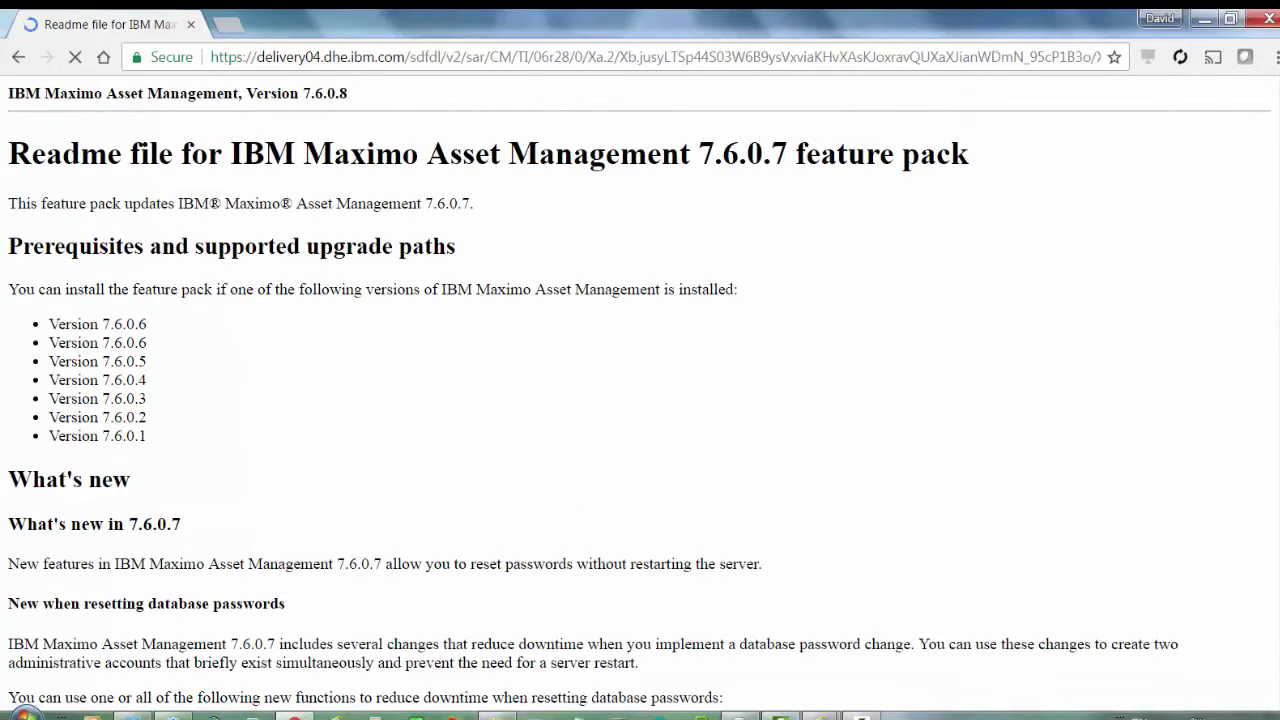
{"action": "key", "text": "ctrl+w"}
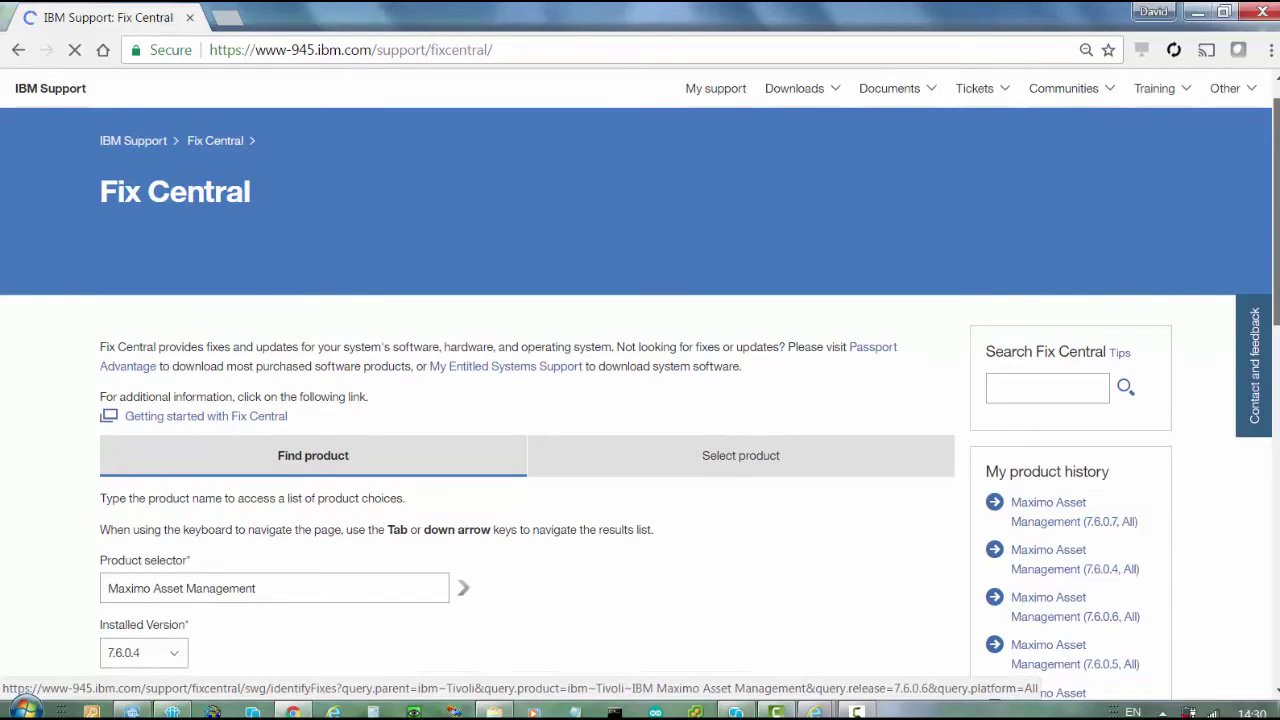
Step: Continue past Find product and Identify fixes to browse Maximo 7.6.0.4 fixes
{"action": "scroll", "coordinate": [640, 400], "scroll_direction": "down", "scroll_amount": 3}
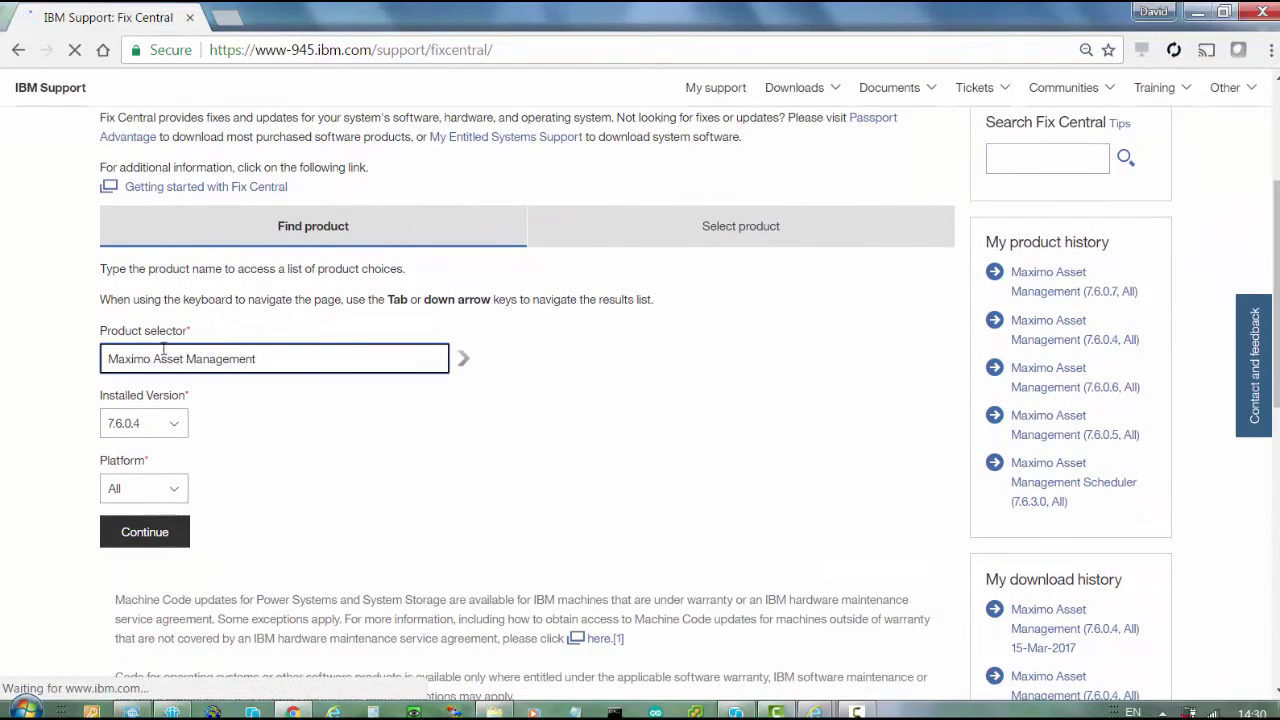
{"action": "left_click", "coordinate": [145, 540]}
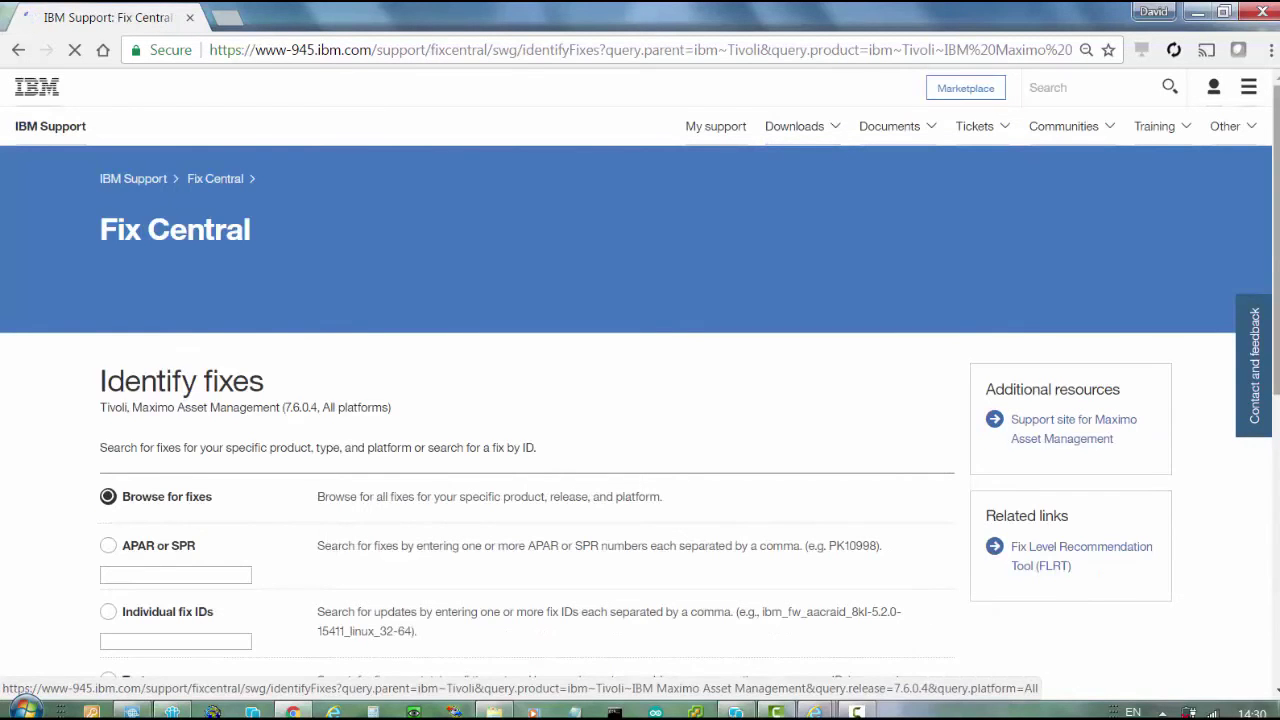
{"action": "scroll", "coordinate": [330, 540], "scroll_direction": "down", "scroll_amount": 4}
{"action": "scroll", "coordinate": [680, 480], "scroll_direction": "down", "scroll_amount": 2}
{"action": "left_click", "coordinate": [145, 323]}
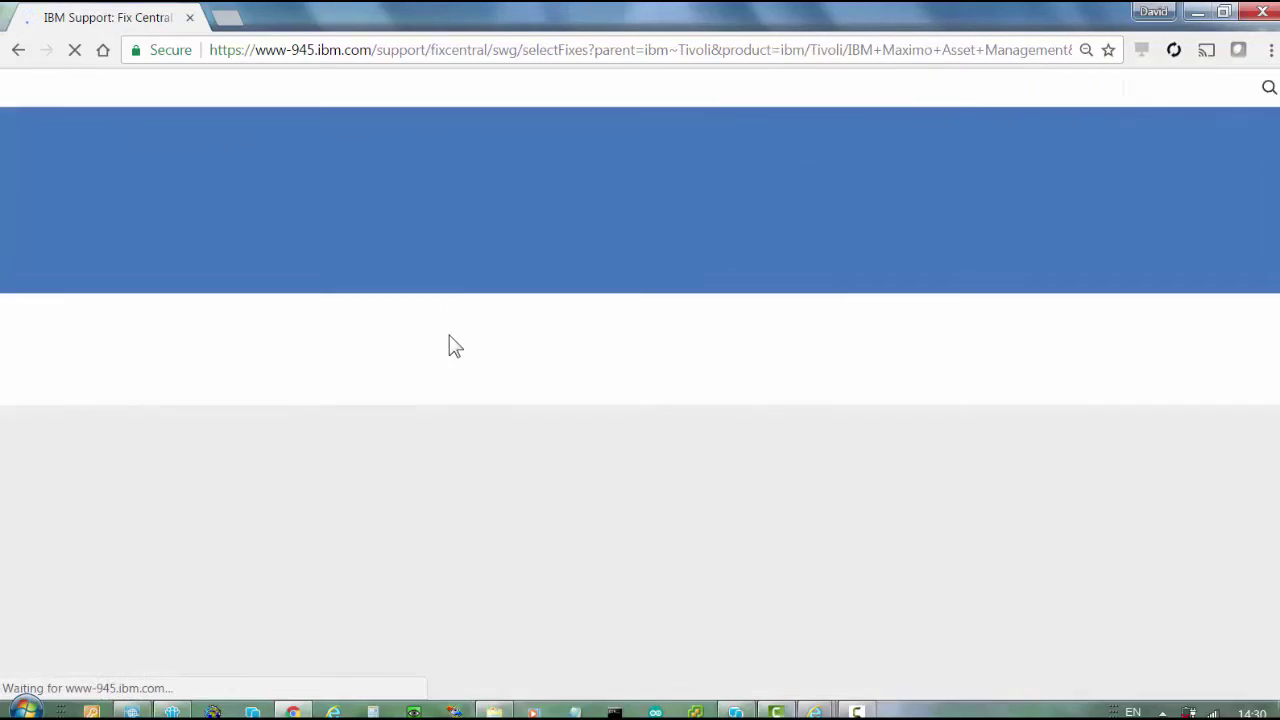
Step: Select the 7.6.0.4-TIV-MBS-IFIX010 interim fix and continue to its HTTPS download
{"action": "scroll", "coordinate": [455, 345], "scroll_direction": "down", "scroll_amount": 3}
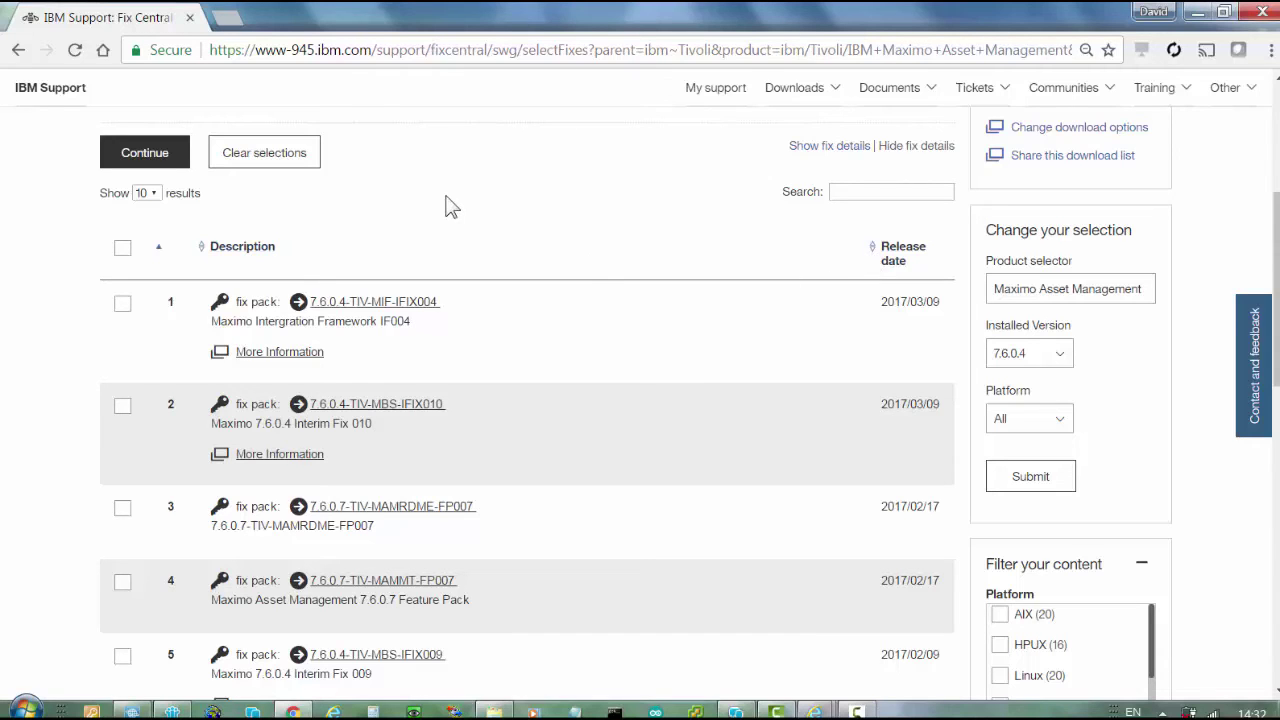
{"action": "mouse_move", "coordinate": [240, 420]}
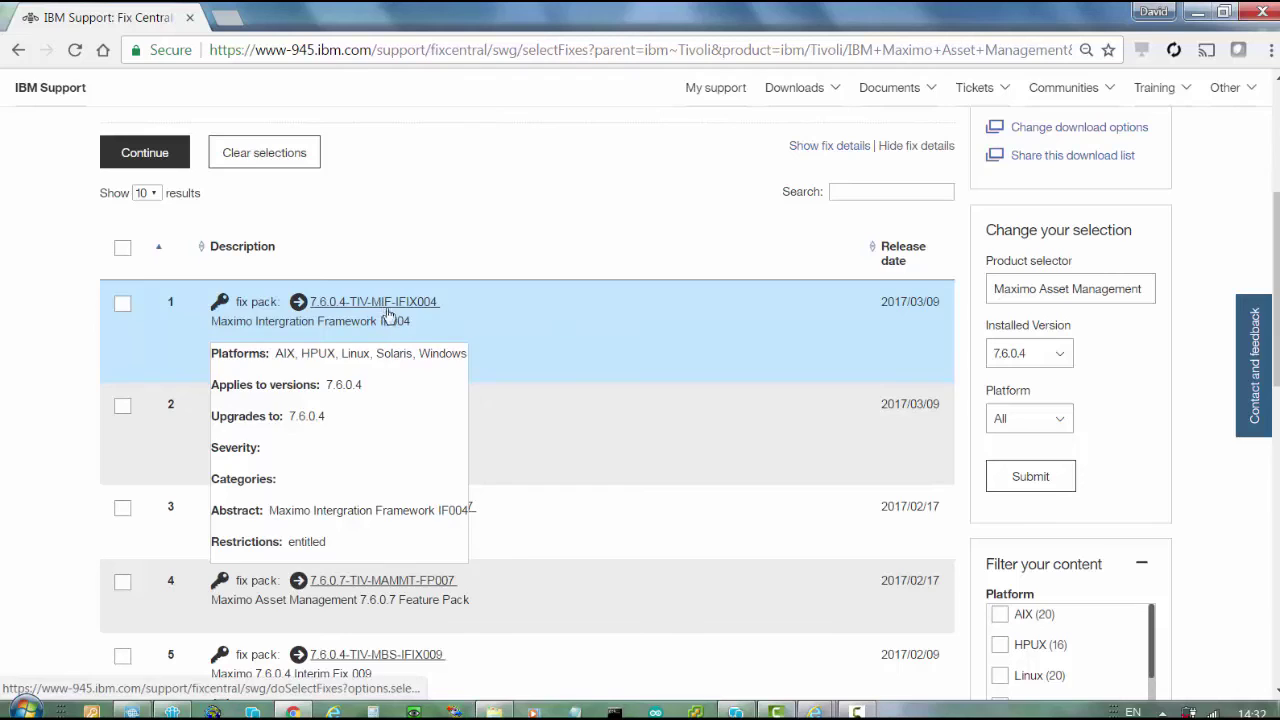
{"action": "mouse_move", "coordinate": [527, 433]}
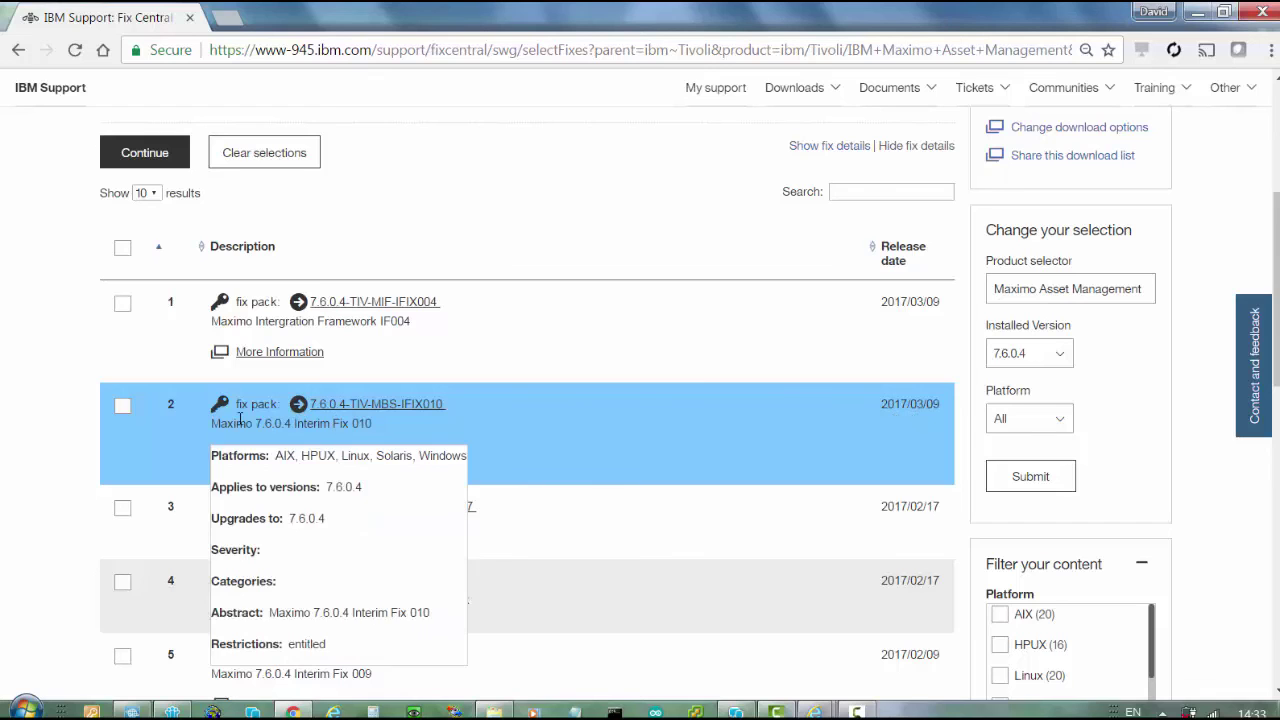
{"action": "left_click", "coordinate": [122, 408]}
{"action": "scroll", "coordinate": [123, 413], "scroll_direction": "down", "scroll_amount": 2}
{"action": "scroll", "coordinate": [123, 413], "scroll_direction": "down", "scroll_amount": 3}
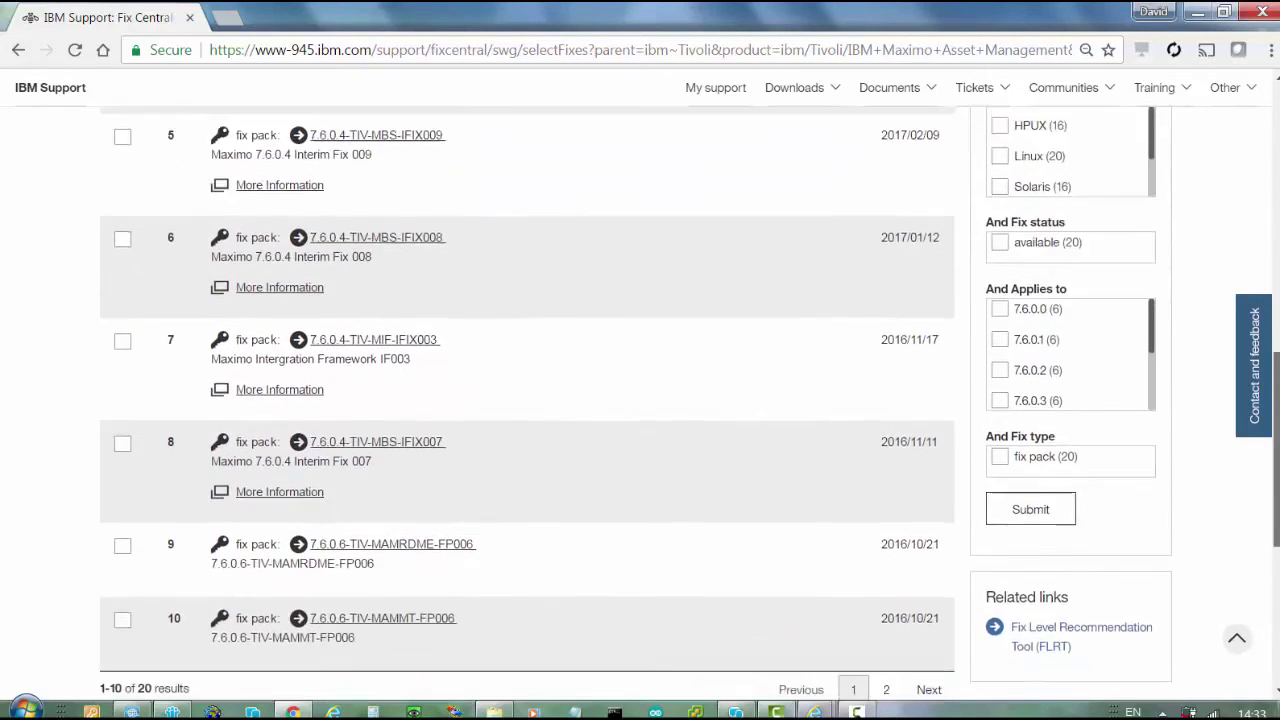
{"action": "scroll", "coordinate": [130, 430], "scroll_direction": "down", "scroll_amount": 3}
{"action": "left_click", "coordinate": [146, 440]}
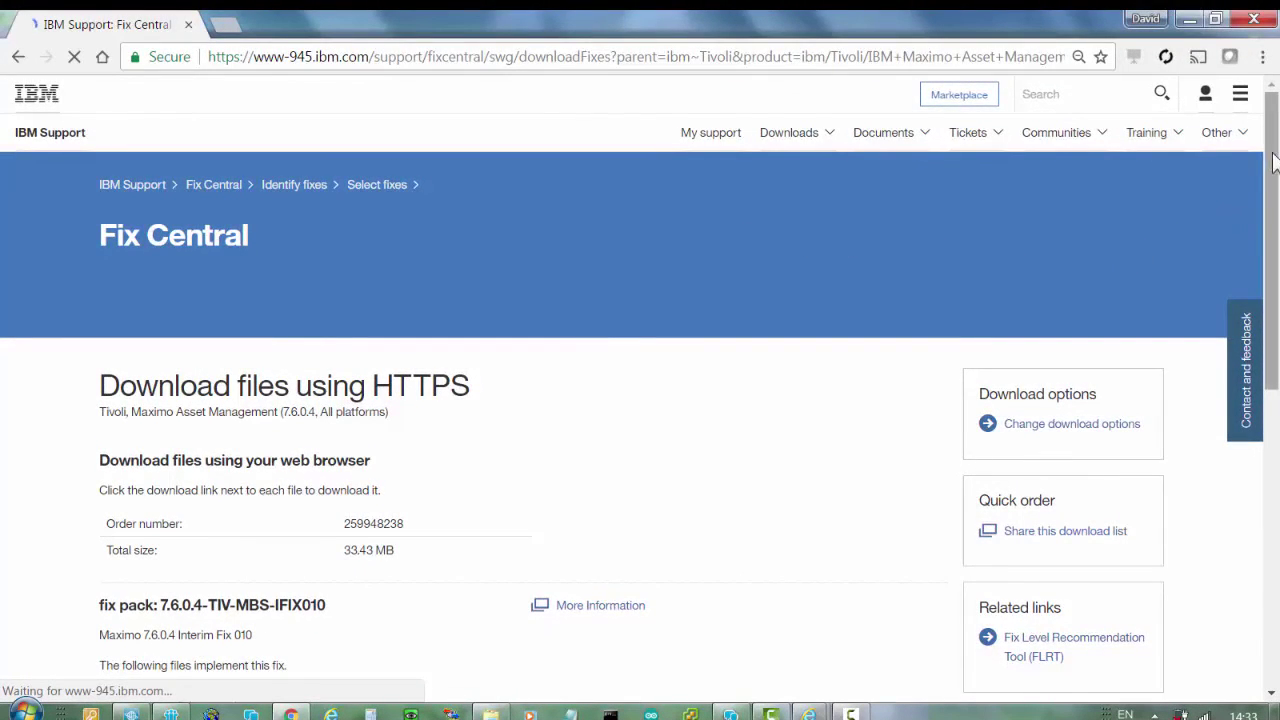
{"action": "left_click_drag", "start_coordinate": [1273, 162], "coordinate": [1275, 315]}
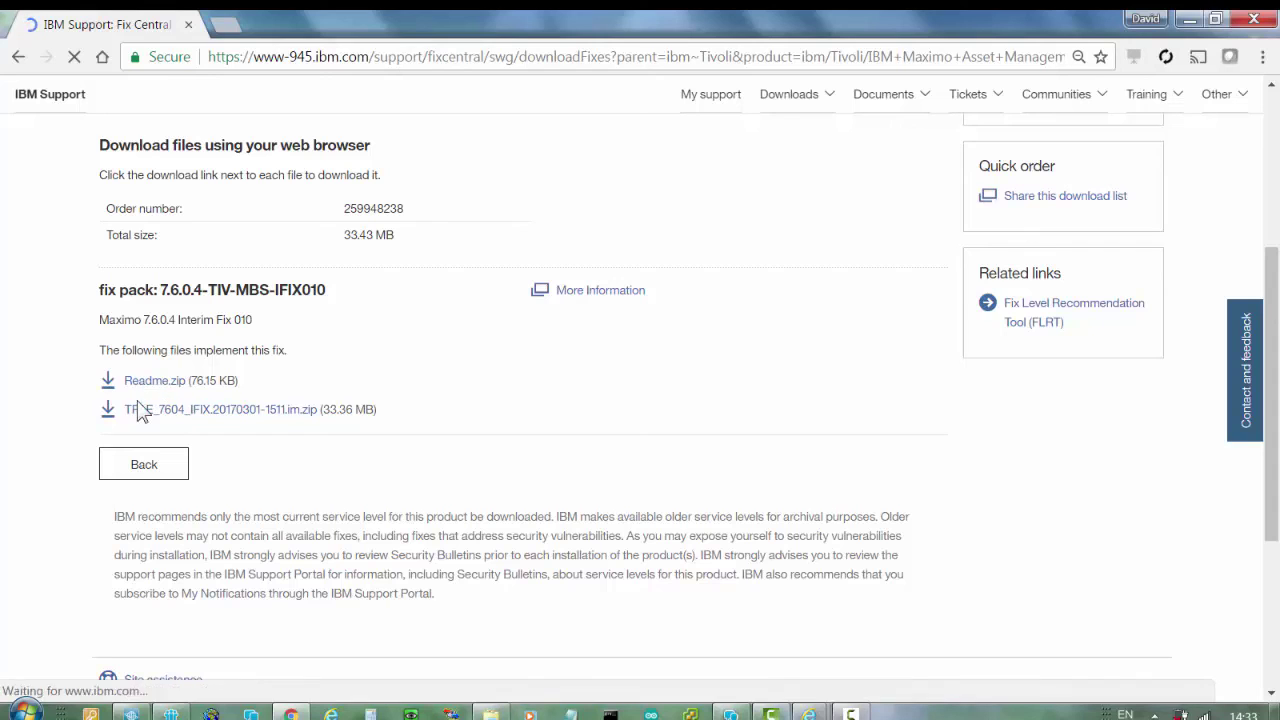
{"action": "scroll", "coordinate": [1277, 350], "scroll_direction": "up", "scroll_amount": 4}
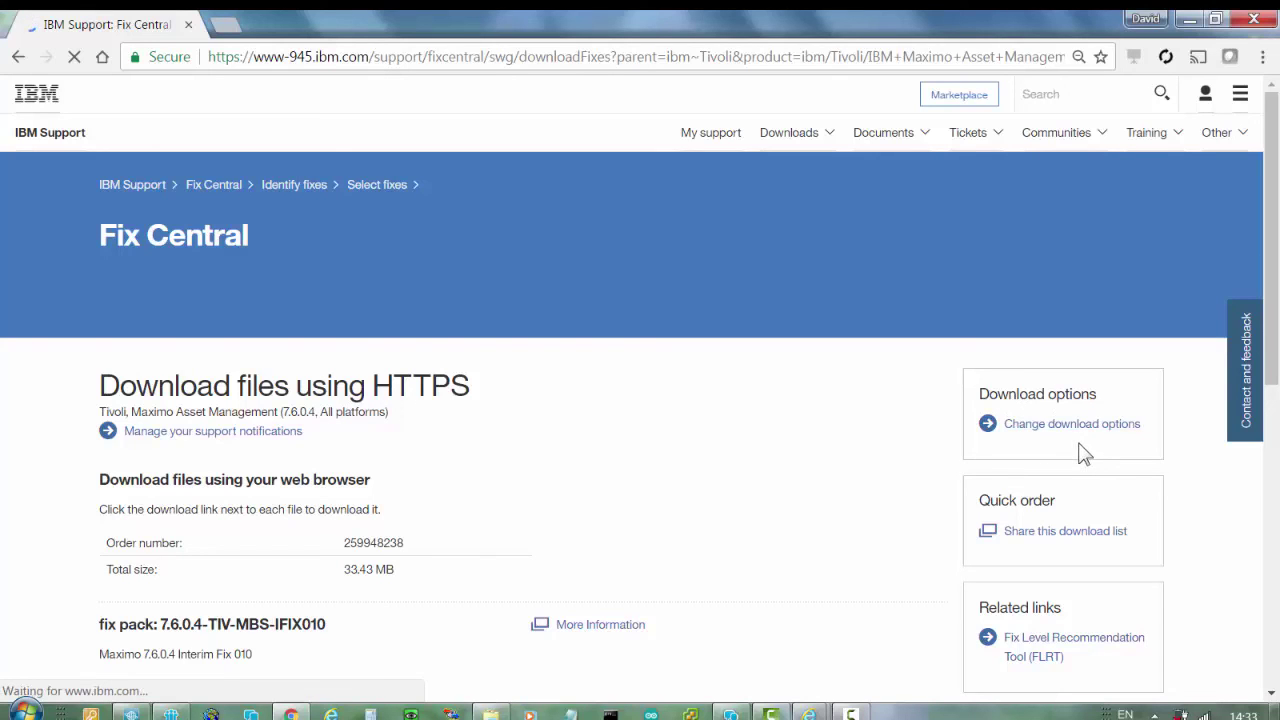
{"action": "scroll", "coordinate": [1277, 435], "scroll_direction": "down", "scroll_amount": 2}
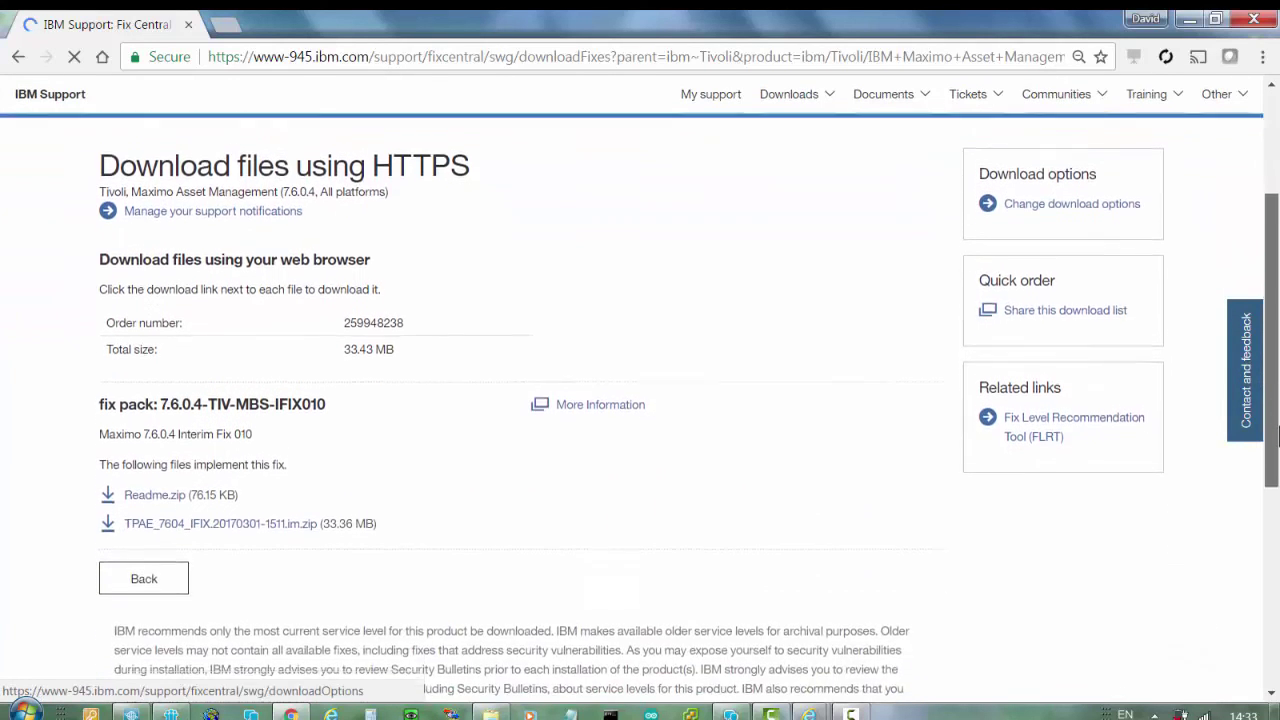